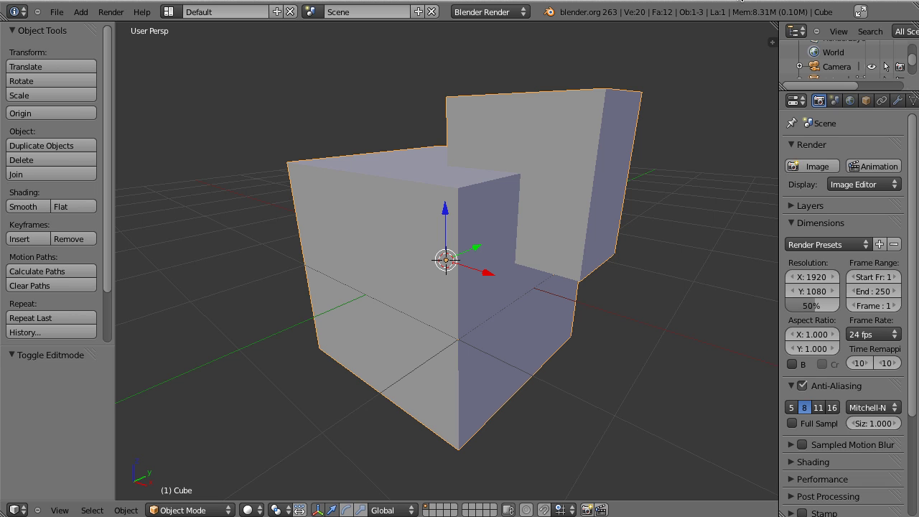
# Step: Put the block into Edit Mode with Face select mode
pyautogui.press('Tab')
pyautogui.moveTo(593, 165); pyautogui.dragTo(572, 195, button='middle')
pyautogui.scroll(-2, 570, 196)
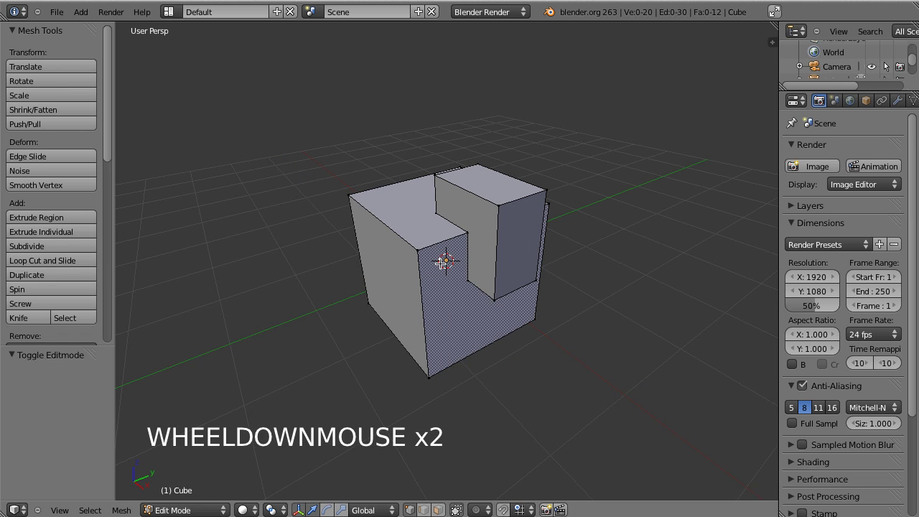
pyautogui.hotkey('ctrl', 'Tab')
pyautogui.click(421, 285)
# Step: Try selecting five of the block's faces, including the notch face, then deselect all
pyautogui.rightClick(475, 308)
pyautogui.keyDown('shift'); pyautogui.rightClick(391, 208); pyautogui.keyUp('shift')
pyautogui.keyDown('shift'); pyautogui.rightClick(431, 185); pyautogui.keyUp('shift')
pyautogui.keyDown('shift'); pyautogui.rightClick(457, 208); pyautogui.keyUp('shift')
pyautogui.moveTo(457, 208); pyautogui.dragTo(578, 276, button='middle')
pyautogui.keyDown('shift'); pyautogui.rightClick(538, 234); pyautogui.keyUp('shift')
pyautogui.scroll(1, 538, 234)
pyautogui.press('a')
pyautogui.scroll(2, 533, 257)
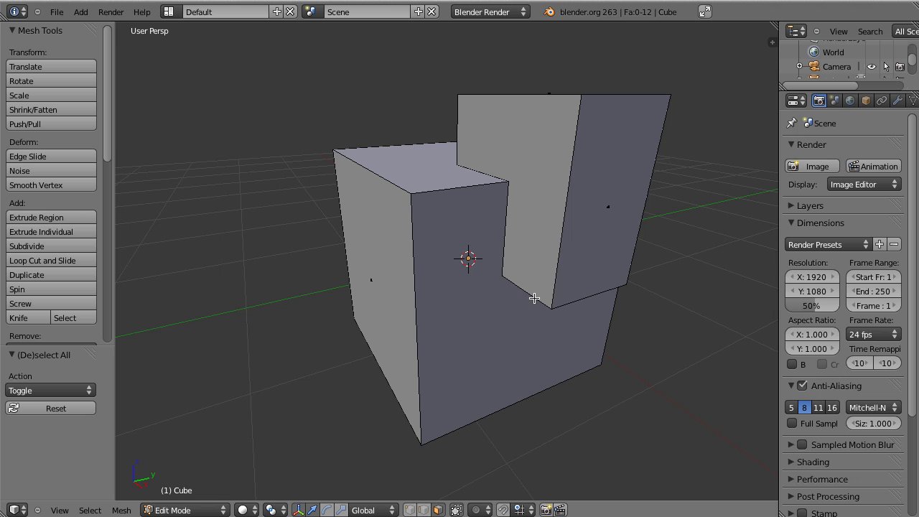
# Step: Add a trial middle loop cut around the block and subdivide a vertical edge
pyautogui.hotkey('ctrl', 'r')
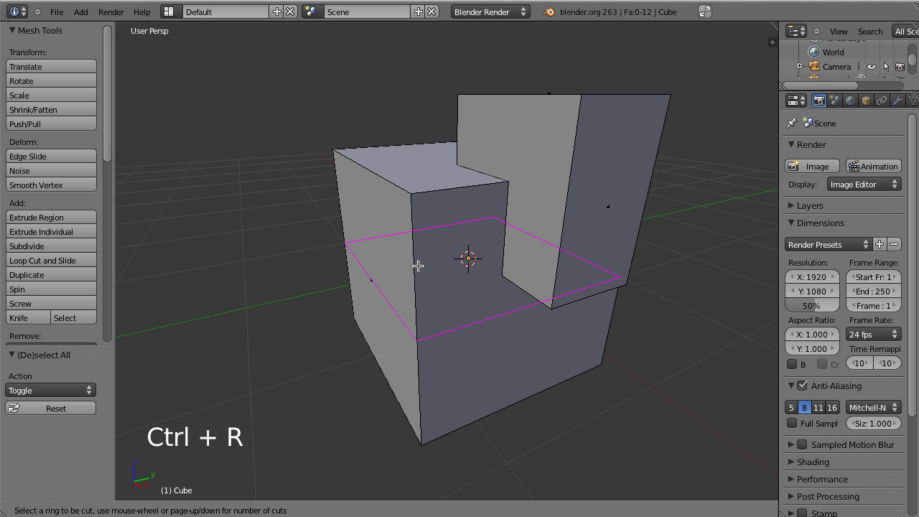
pyautogui.click(418, 265)
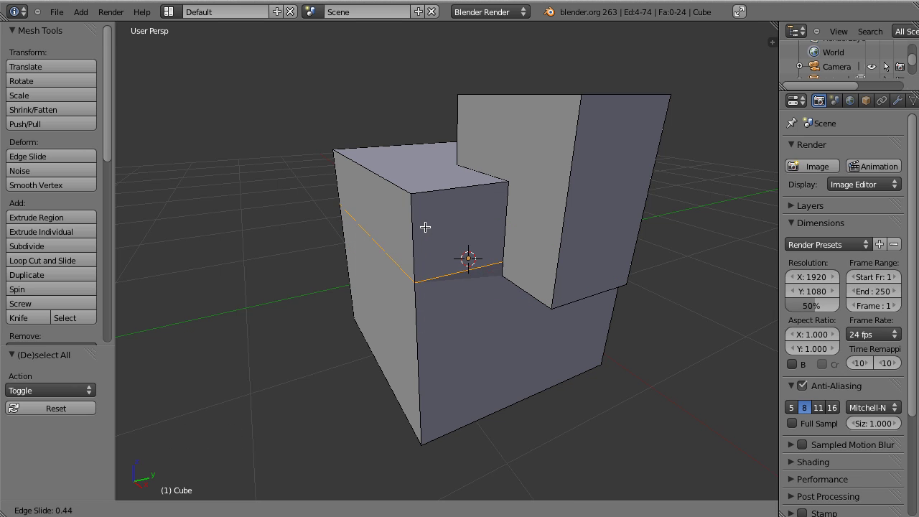
pyautogui.rightClick(420, 285)
pyautogui.rightClick(408, 255)
pyautogui.press('w')
pyautogui.click(451, 262)
# Step: In Vertex select, join two corner vertices with a new edge using J
pyautogui.hotkey('ctrl', 'Tab')
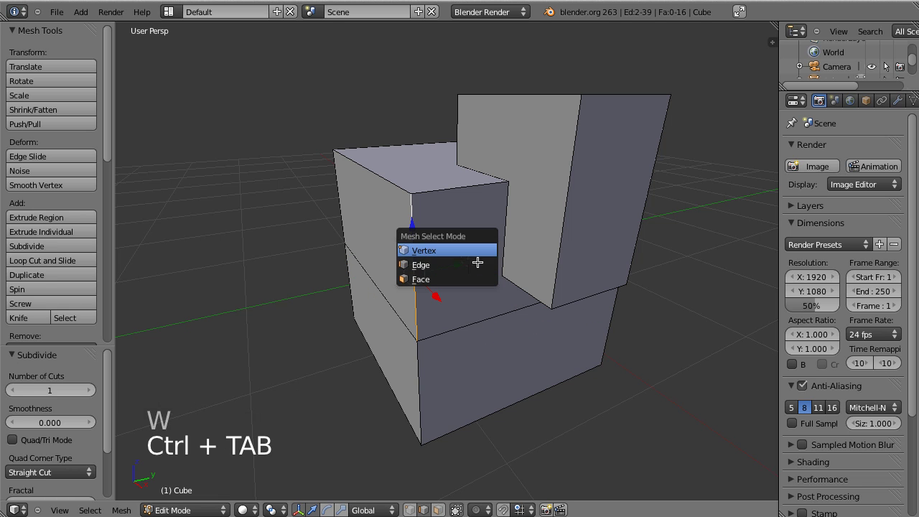
pyautogui.click(471, 252)
pyautogui.moveTo(471, 256); pyautogui.dragTo(492, 265, button='middle')
pyautogui.scroll(2, 503, 264)
pyautogui.press('a')
pyautogui.rightClick(517, 289)
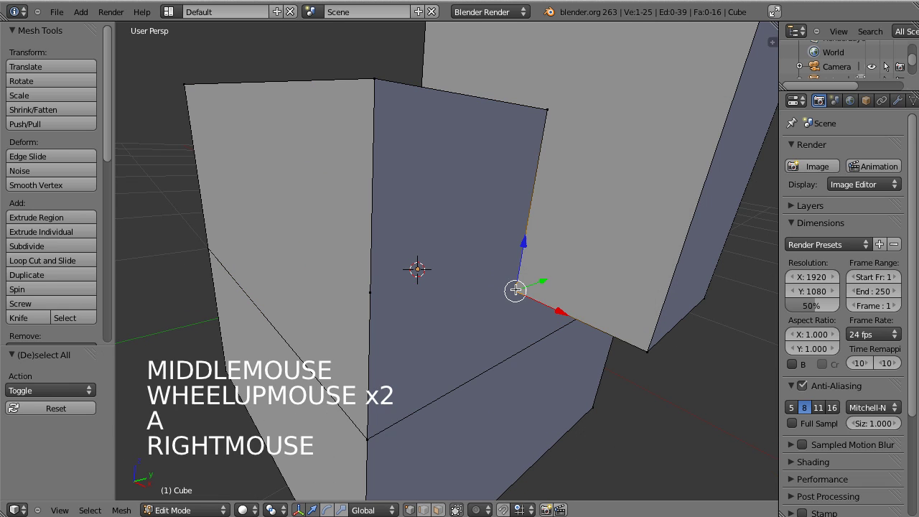
pyautogui.keyDown('shift'); pyautogui.rightClick(519, 273); pyautogui.keyUp('shift')
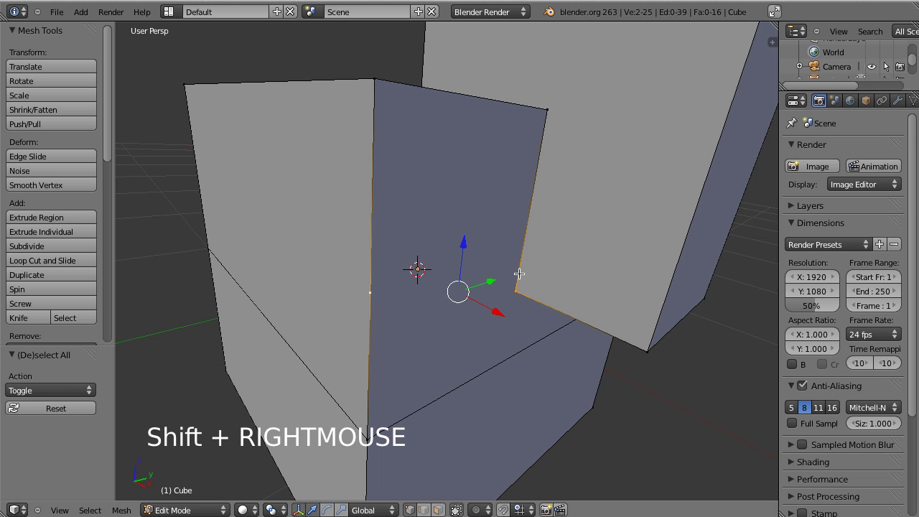
pyautogui.press('j')
pyautogui.scroll(-1, 519, 274)
pyautogui.moveTo(518, 274); pyautogui.dragTo(357, 308, button='middle')
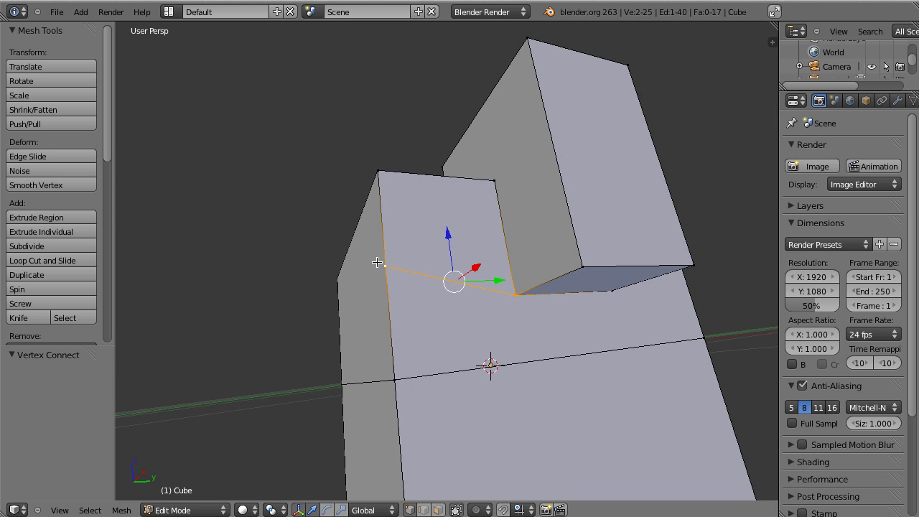
# Step: Undo the trial cuts to restore the clean block and keep Vertex select mode
pyautogui.hotkey('ctrl', 'z')
pyautogui.hotkey('ctrl', 'z')
pyautogui.hotkey('ctrl', 'z')
pyautogui.moveTo(431, 266); pyautogui.dragTo(636, 292, button='middle')
pyautogui.hotkey('ctrl', 'z')
pyautogui.hotkey('ctrl', 'z')
pyautogui.hotkey('ctrl', 'z')
pyautogui.hotkey('ctrl', 'z')
pyautogui.scroll(-1, 520, 312)
pyautogui.hotkey('ctrl', 'Tab')
pyautogui.click(486, 275)
pyautogui.scroll(2, 583, 280)
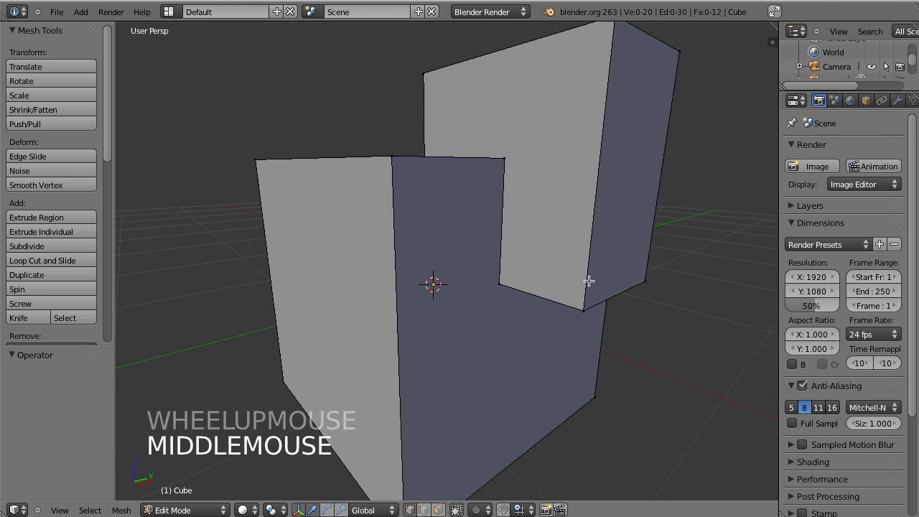
pyautogui.scroll(-3, 58, 204)
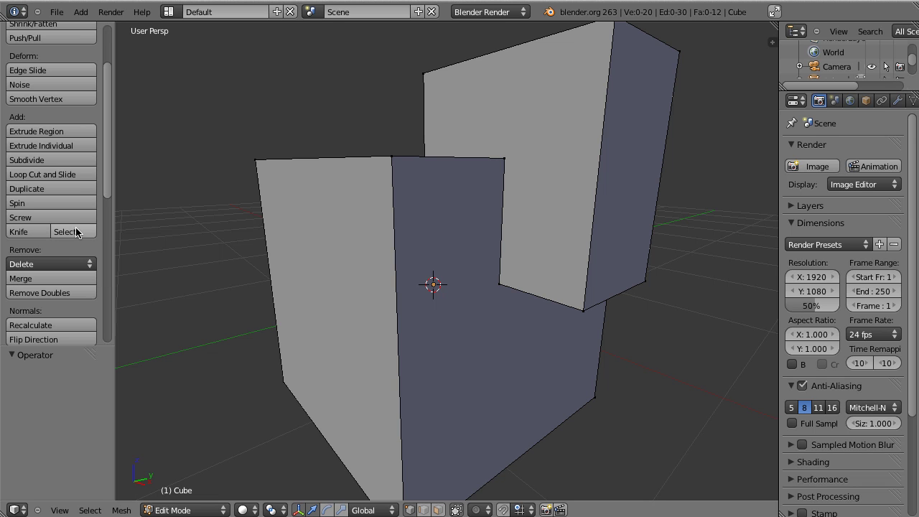
pyautogui.moveTo(325, 223); pyautogui.dragTo(410, 242, button='middle')
pyautogui.scroll(-2, 379, 237)
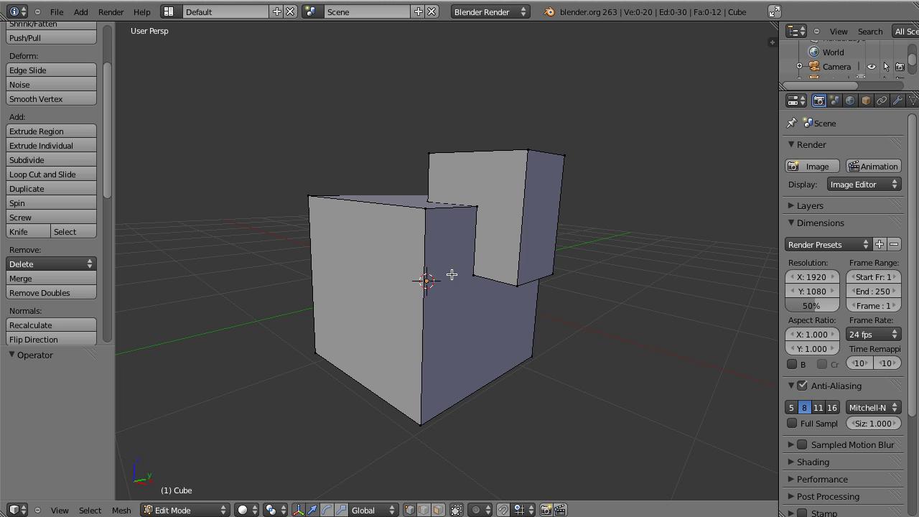
# Step: Start the Knife tool with K and orbit around the block to show its top face
pyautogui.press('k')
pyautogui.scroll(3, 453, 271)
pyautogui.scroll(-2, 454, 273)
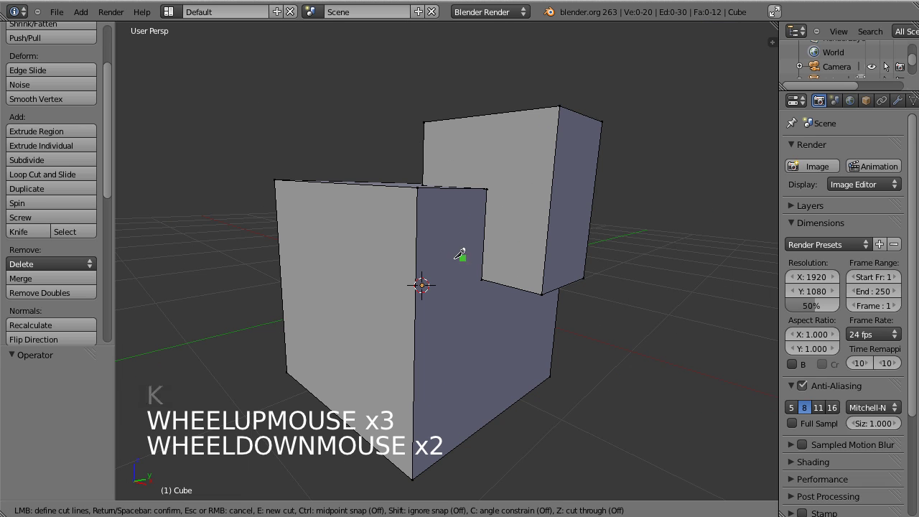
pyautogui.moveTo(475, 260); pyautogui.dragTo(457, 275, button='middle')
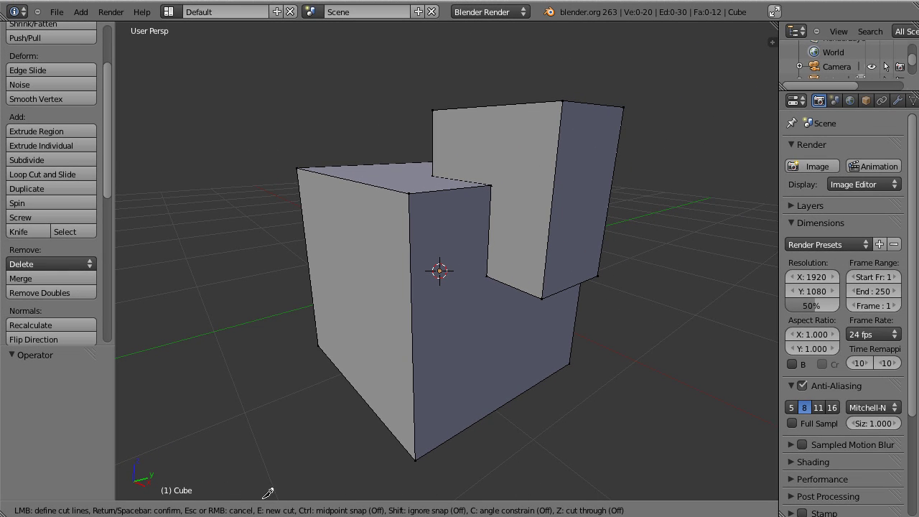
pyautogui.moveTo(347, 292); pyautogui.dragTo(404, 277, button='middle')
pyautogui.scroll(1, 419, 304)
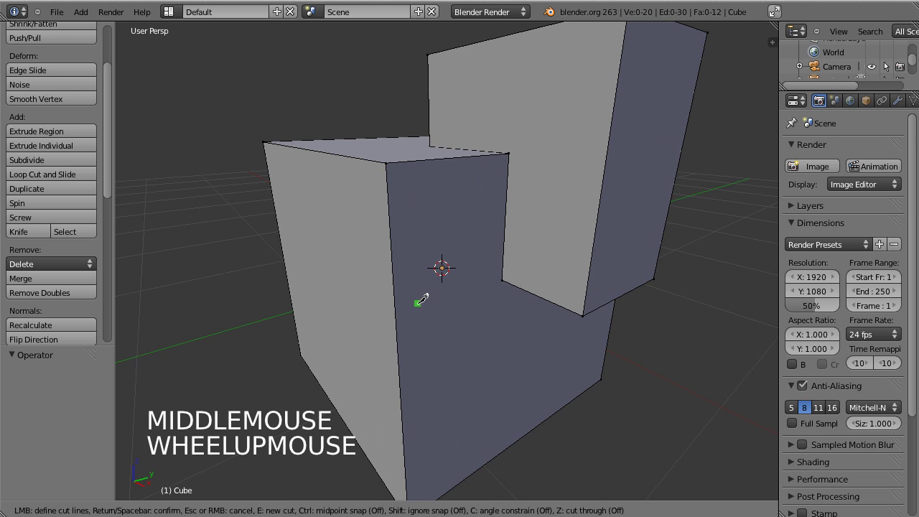
pyautogui.scroll(-2, 421, 314)
pyautogui.moveTo(421, 315); pyautogui.dragTo(426, 308, button='middle')
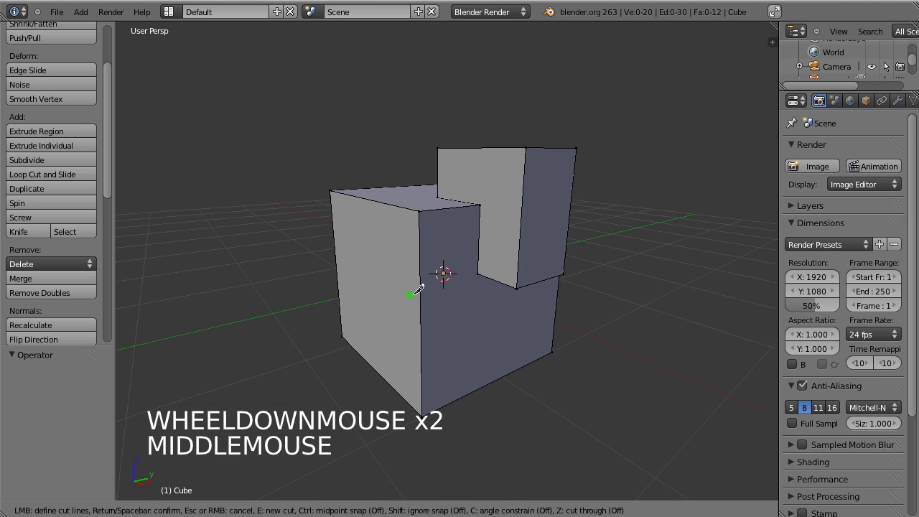
pyautogui.moveTo(479, 271); pyautogui.dragTo(458, 268, button='middle')
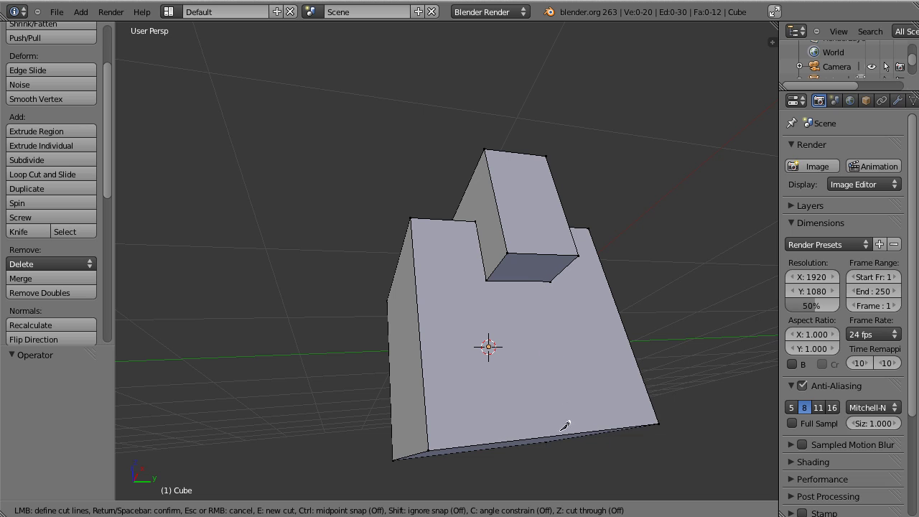
# Step: Start a knife cut at the notch corner vertex and run it to the vertical corner edge
pyautogui.moveTo(478, 262); pyautogui.dragTo(514, 331, button='middle')
pyautogui.scroll(2, 478, 244)
pyautogui.scroll(2, 514, 331)
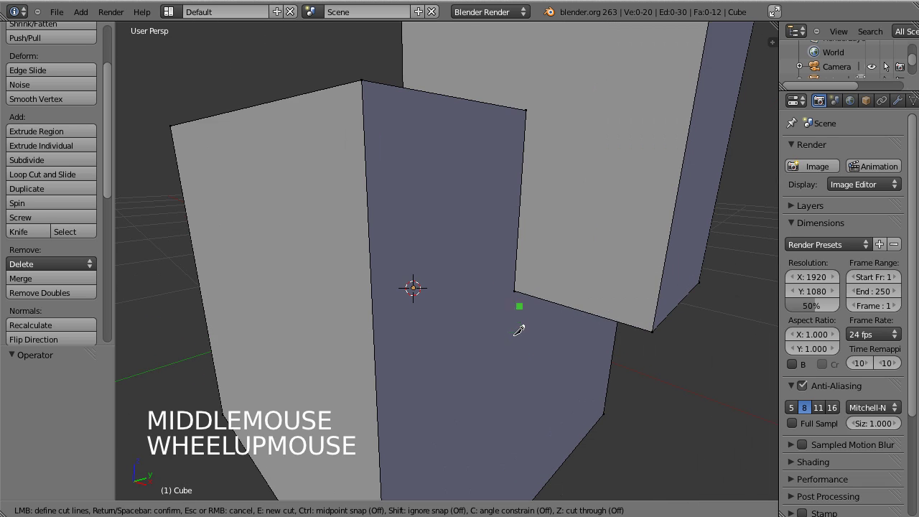
pyautogui.click(514, 290)
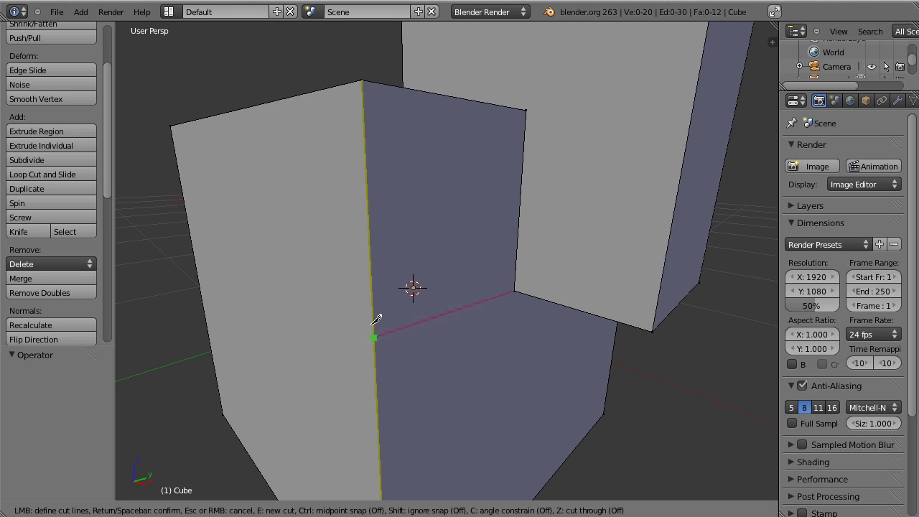
pyautogui.scroll(-3, 375, 322)
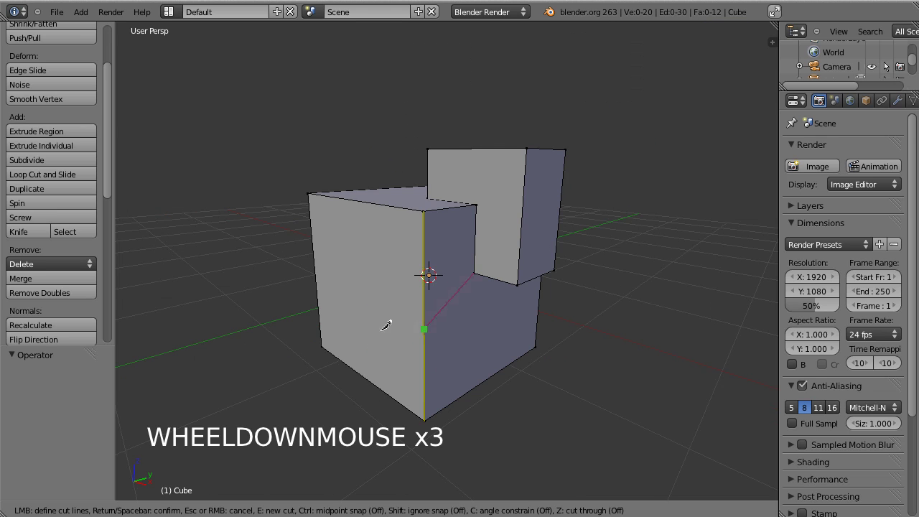
pyautogui.scroll(2, 396, 325)
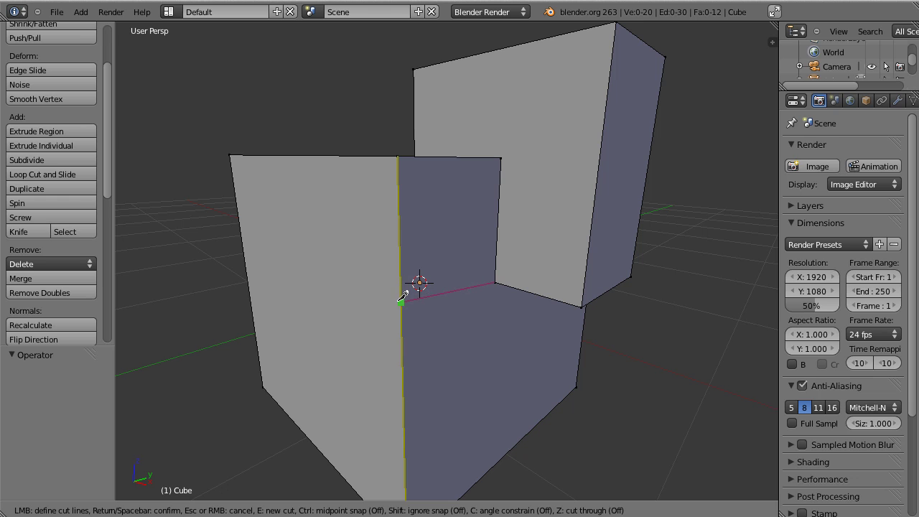
pyautogui.click(403, 296)
# Step: Extend the knife line to end at the notch vertex, then break off the cut
pyautogui.moveTo(472, 294)
pyautogui.mouseDown(button='middle')
pyautogui.moveTo(383, 181)
pyautogui.moveTo(433, 297)
pyautogui.moveTo(453, 293)
pyautogui.mouseUp(button='middle')
pyautogui.scroll(-2, 451, 301)
pyautogui.scroll(3, 468, 327)
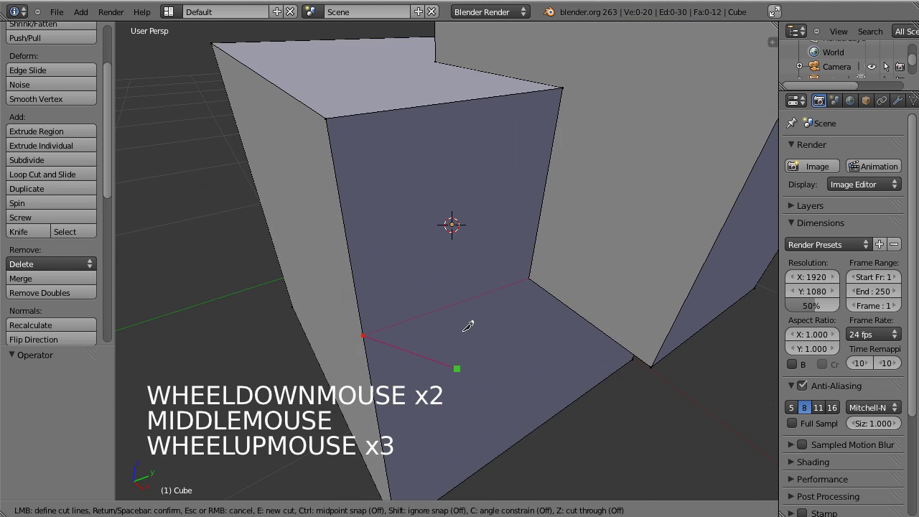
pyautogui.moveTo(467, 328); pyautogui.dragTo(476, 222, button='middle')
pyautogui.moveTo(302, 299); pyautogui.dragTo(349, 311, button='middle')
pyautogui.scroll(-2, 352, 306)
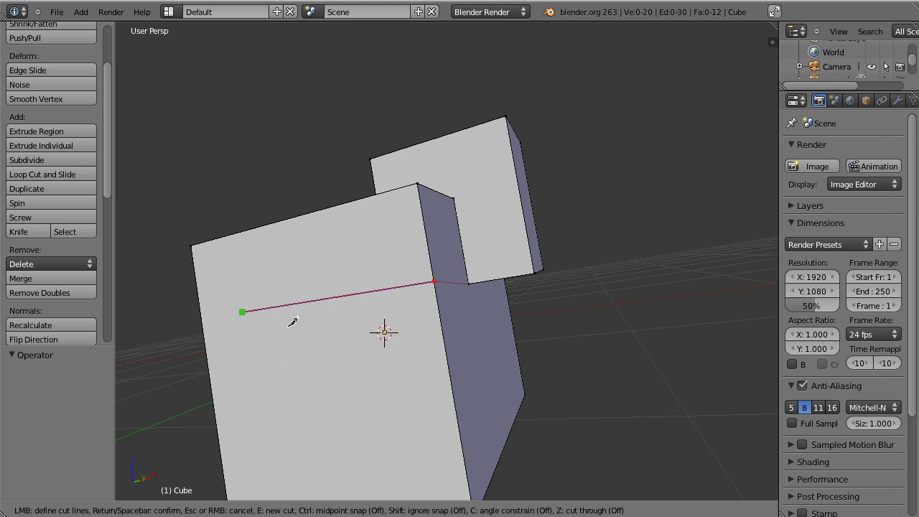
pyautogui.moveTo(205, 301); pyautogui.dragTo(459, 309, button='middle')
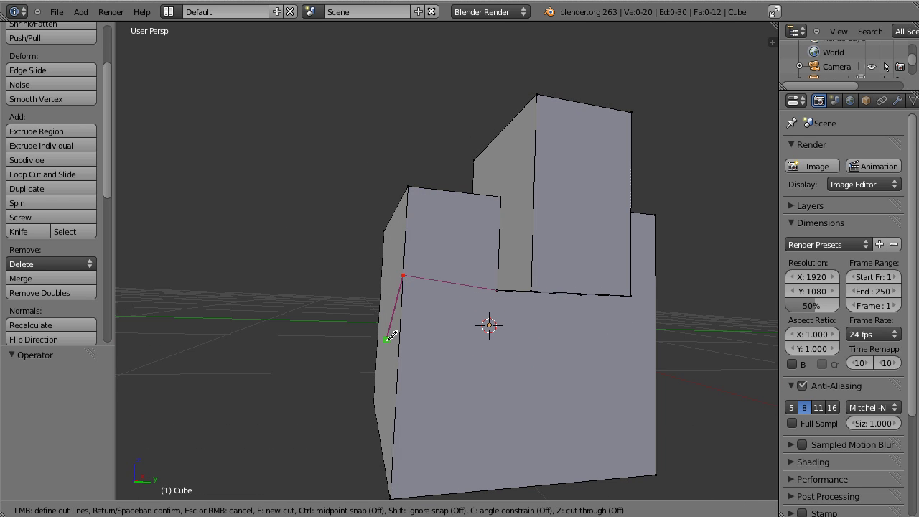
pyautogui.moveTo(391, 336); pyautogui.dragTo(495, 273, button='middle')
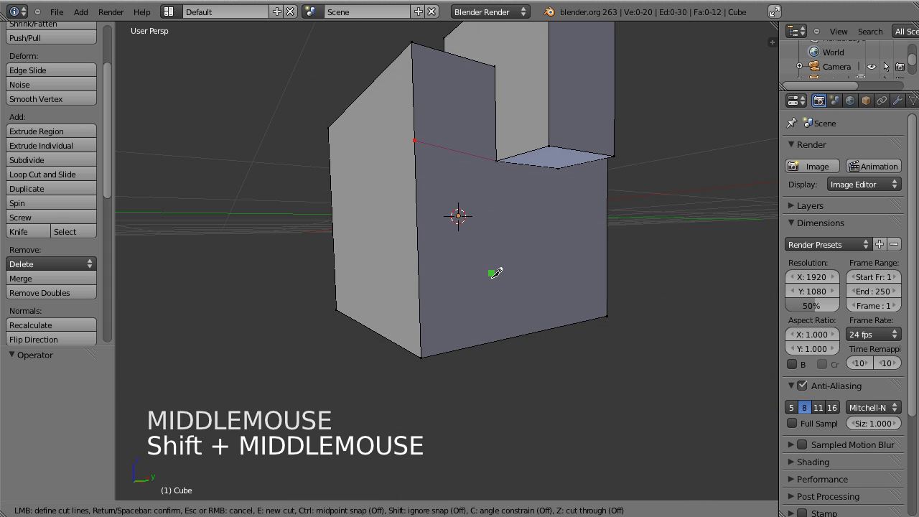
pyautogui.click(499, 160)
pyautogui.press('e')
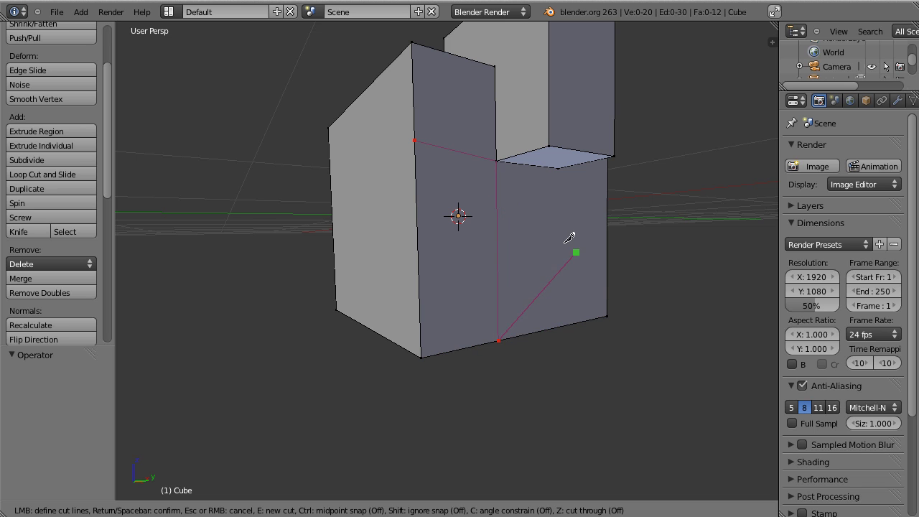
pyautogui.moveTo(569, 237); pyautogui.dragTo(517, 275, button='middle')
# Step: Confirm the knife cuts as edges and switch to a front orthographic view
pyautogui.press('Return')
pyautogui.press('a')
pyautogui.scroll(-1, 418, 208)
pyautogui.moveTo(581, 216)
pyautogui.mouseDown(button='middle')
pyautogui.moveTo(549, 239)
pyautogui.moveTo(544, 228)
pyautogui.moveTo(580, 216)
pyautogui.mouseUp(button='middle')
pyautogui.press('KP_1')
pyautogui.press('KP_5')
pyautogui.scroll(1, 550, 248)
pyautogui.scroll(1, 550, 248)
# Step: Enable vertex snapping and snap a selected vertex onto another vertex
pyautogui.rightClick(579, 216)
pyautogui.hotkey('ctrl', 'shift', 'Tab')
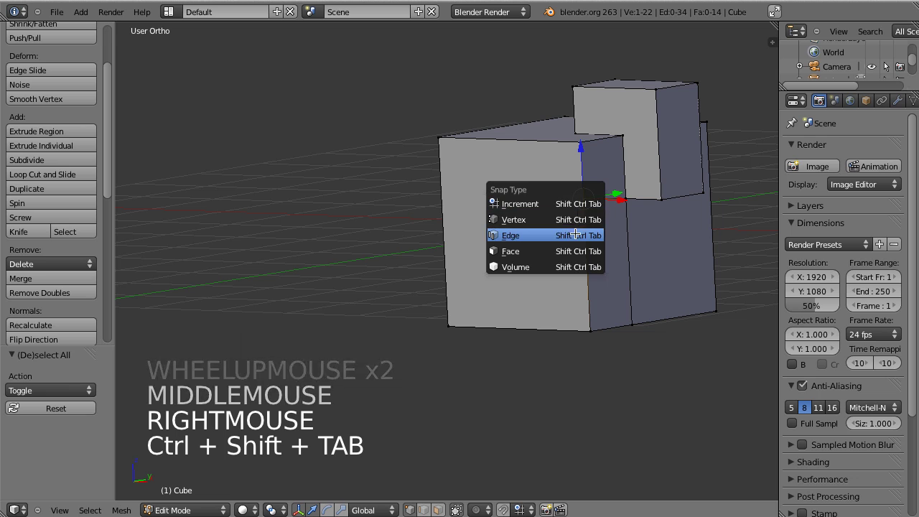
pyautogui.click(574, 220)
pyautogui.press('g')
pyautogui.keyDown('ctrl'); pyautogui.click(626, 202); pyautogui.keyUp('ctrl')
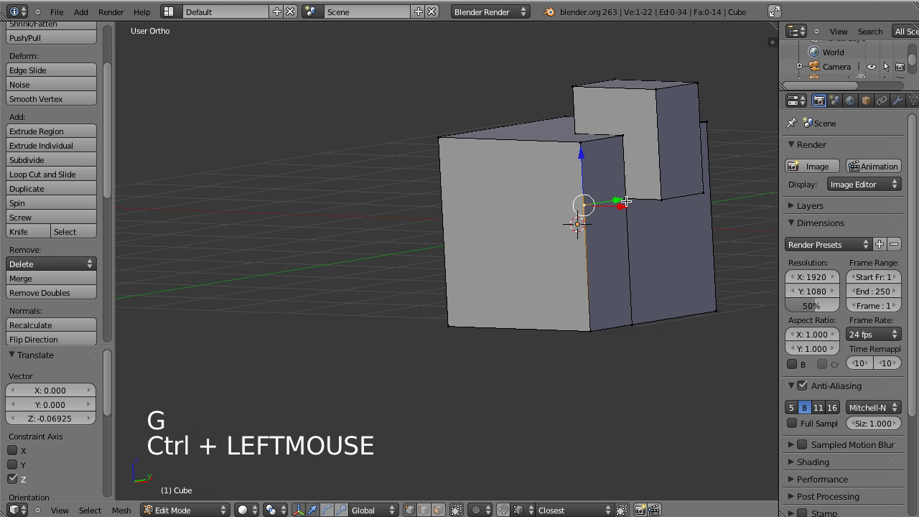
# Step: Move the bottom vertex along X so the vertical cut drops straight down
pyautogui.keyDown('shift'); pyautogui.moveTo(626, 202); pyautogui.dragTo(568, 230, button='middle'); pyautogui.keyUp('shift')
pyautogui.scroll(3, 519, 247)
pyautogui.moveTo(562, 268); pyautogui.dragTo(480, 238, button='middle')
pyautogui.press('a')
pyautogui.rightClick(578, 412)
pyautogui.press('g')
pyautogui.press('g')
pyautogui.press('x')
pyautogui.keyDown('ctrl'); pyautogui.click(551, 208); pyautogui.keyUp('ctrl')
# Step: Deselect all and check the model from front, side and bottom orthographic views
pyautogui.scroll(-1, 572, 270)
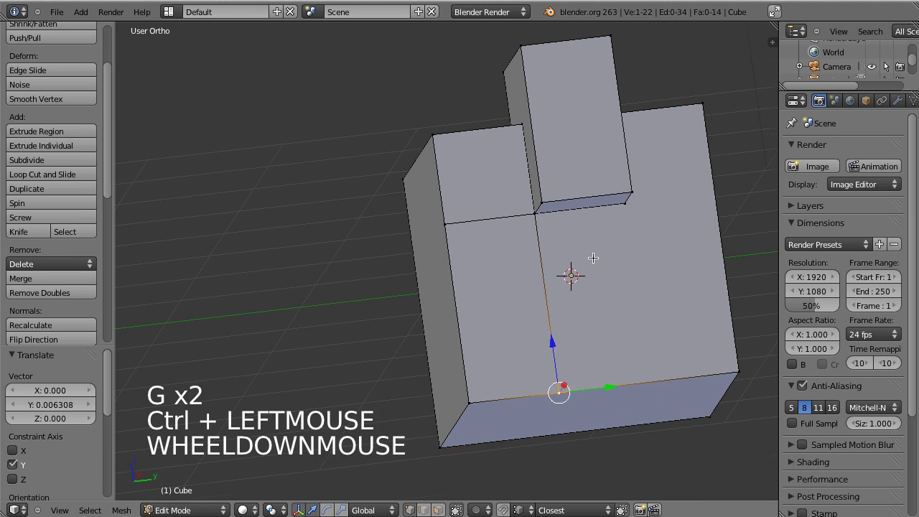
pyautogui.press('a')
pyautogui.press('KP_1')
pyautogui.press('KP_3')
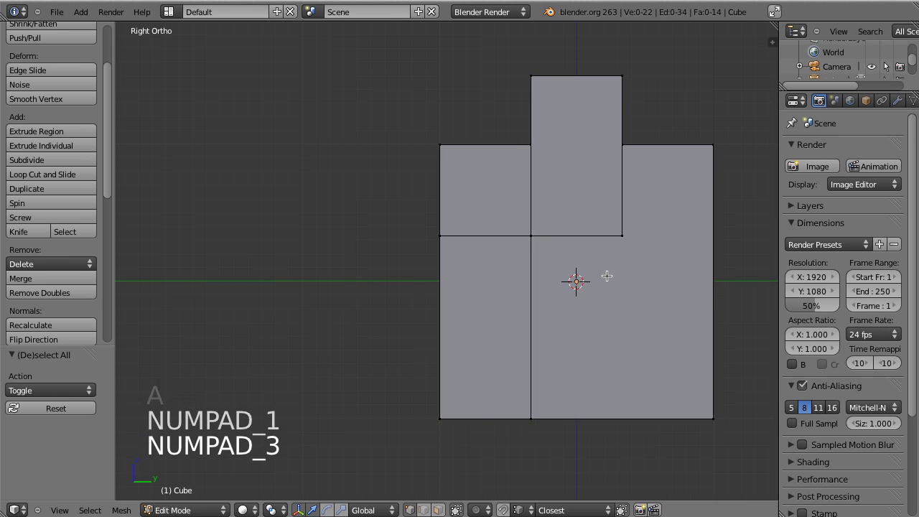
pyautogui.keyDown('shift'); pyautogui.moveTo(620, 281); pyautogui.dragTo(569, 288, button='middle'); pyautogui.keyUp('shift')
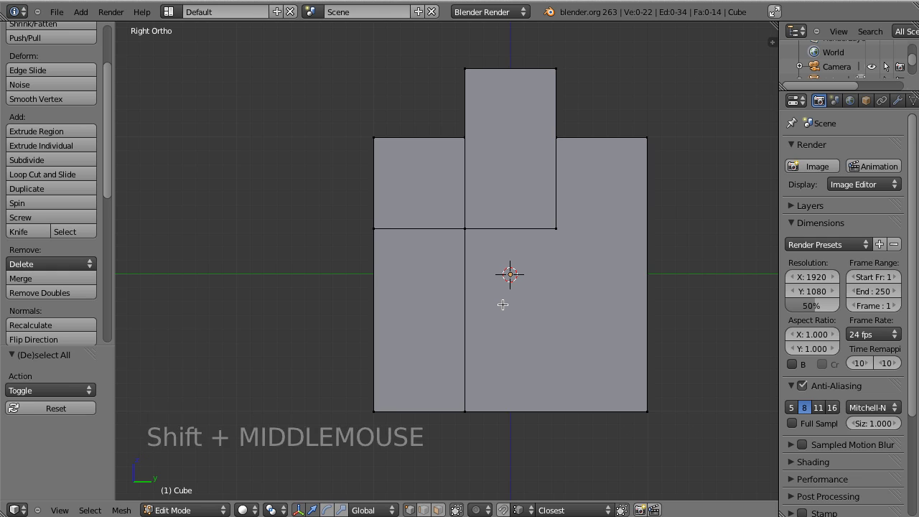
pyautogui.press('KP_2')
pyautogui.press('KP_2')
pyautogui.keyDown('shift'); pyautogui.moveTo(508, 296); pyautogui.dragTo(489, 361, button='middle'); pyautogui.keyUp('shift')
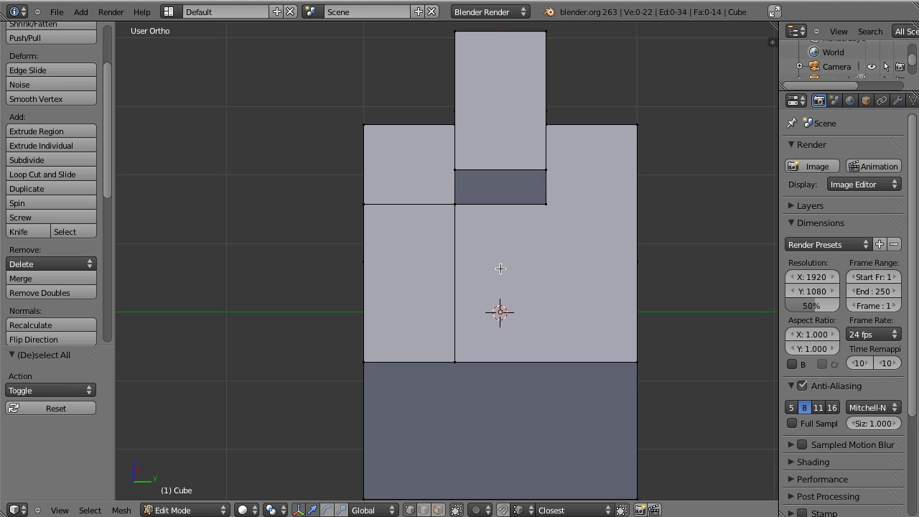
# Step: Knife a cut from the raised block's right corner to the front face's right edge
pyautogui.press('k')
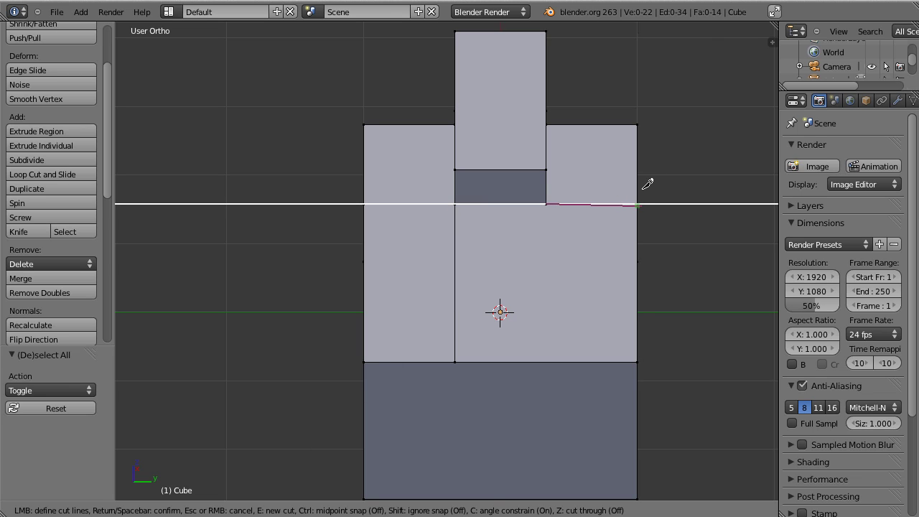
pyautogui.click(638, 205)
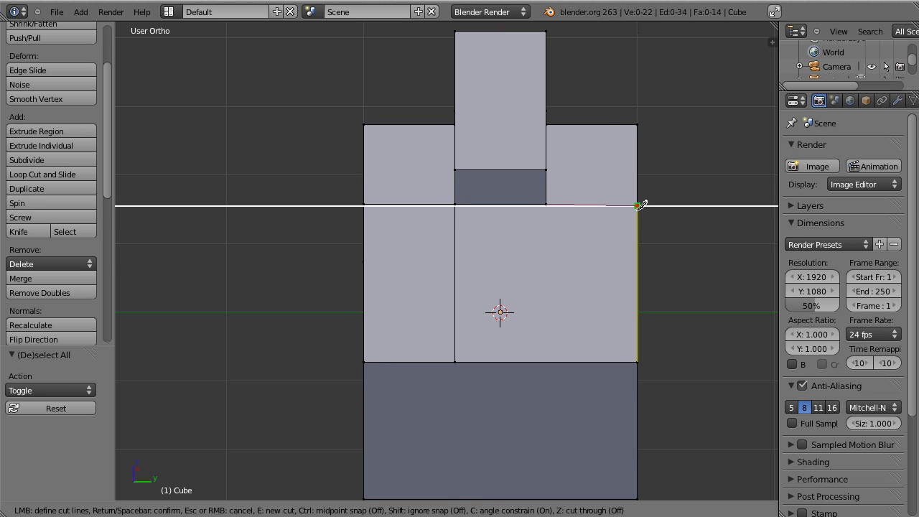
pyautogui.press('Return')
# Step: In side wireframe view, slide the cut's end vertex so the new edge is level
pyautogui.press('KP_3')
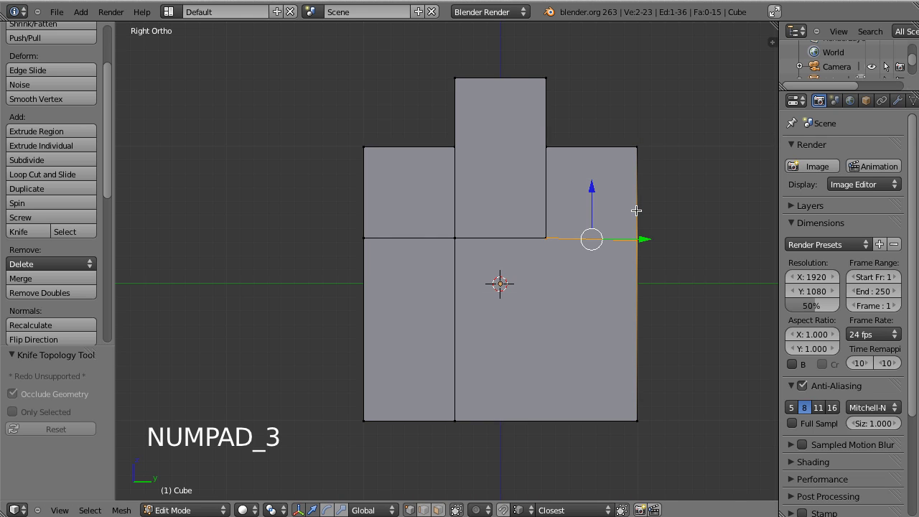
pyautogui.press('z')
pyautogui.press('a')
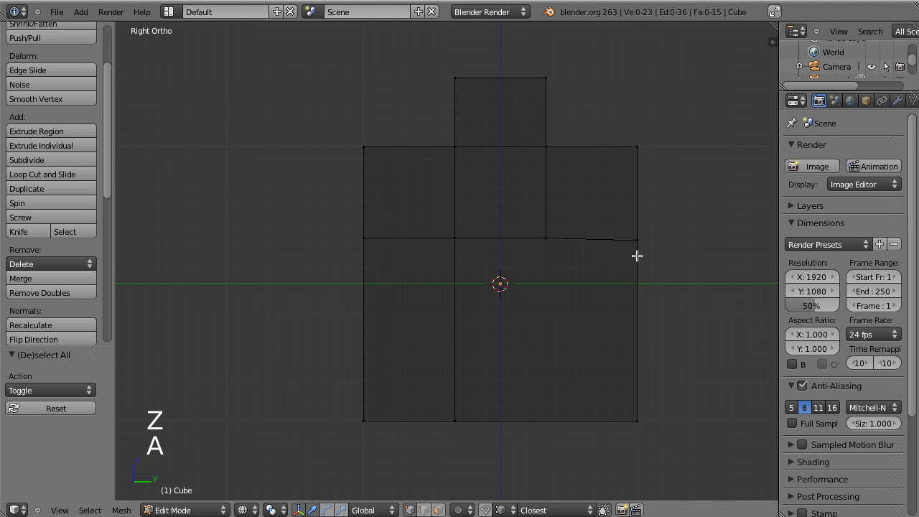
pyautogui.rightClick(638, 240)
pyautogui.press('g')
pyautogui.press('g')
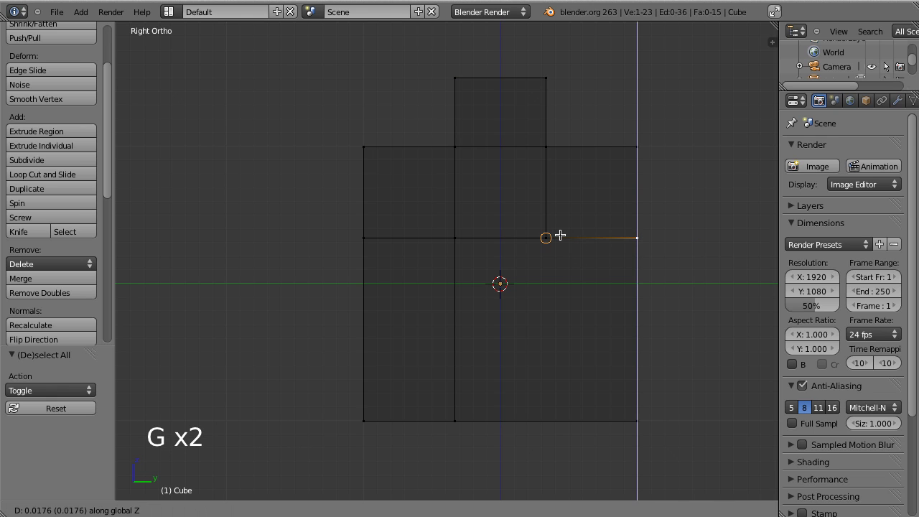
pyautogui.keyDown('ctrl'); pyautogui.click(560, 234); pyautogui.keyUp('ctrl')
pyautogui.press('z')
pyautogui.moveTo(560, 234)
pyautogui.mouseDown(button='middle')
pyautogui.moveTo(593, 203)
pyautogui.moveTo(533, 229)
pyautogui.moveTo(605, 277)
pyautogui.moveTo(541, 235)
pyautogui.mouseUp(button='middle')
pyautogui.press('a')
pyautogui.scroll(1, 605, 277)
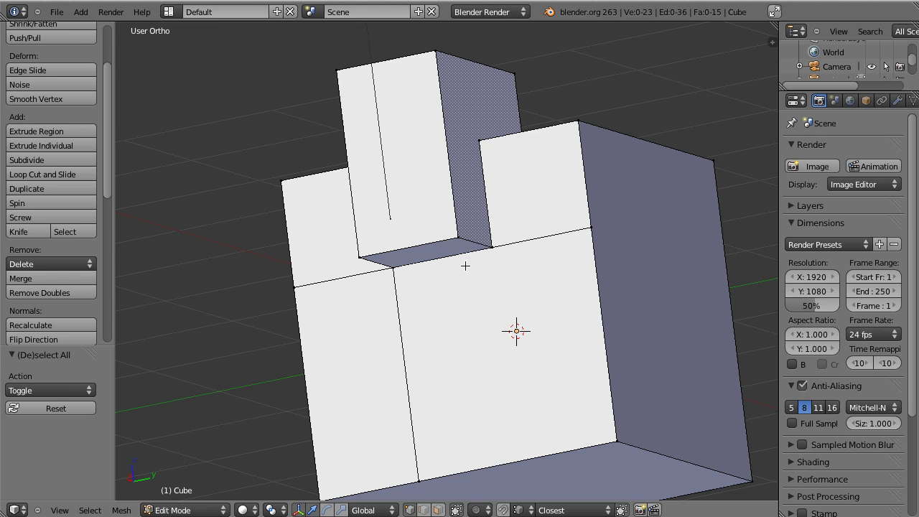
# Step: Knife a vertical line from the front face's top edge down around the notch
pyautogui.press('k')
pyautogui.keyDown('shift'); pyautogui.moveTo(498, 259); pyautogui.dragTo(487, 126, button='middle'); pyautogui.keyUp('shift')
pyautogui.click(474, 95)
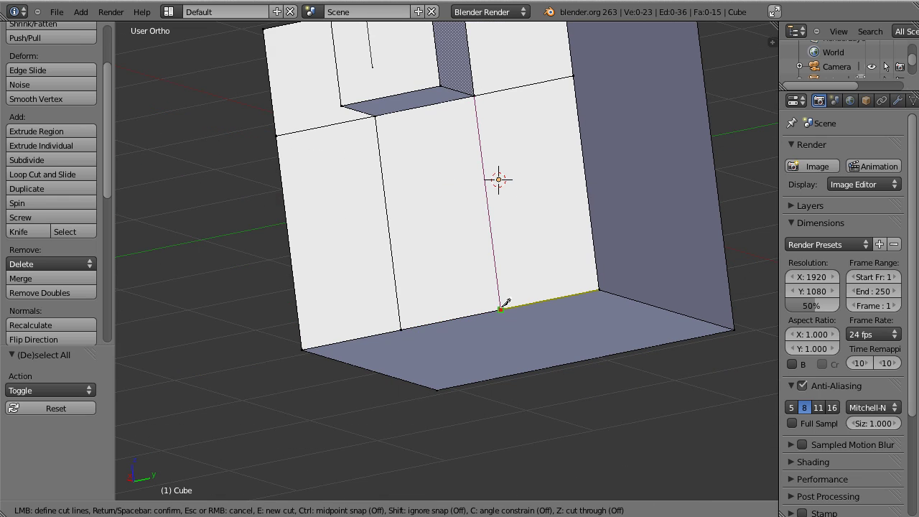
pyautogui.moveTo(530, 198); pyautogui.dragTo(476, 267, button='middle')
pyautogui.keyDown('shift'); pyautogui.moveTo(508, 138); pyautogui.dragTo(496, 153, button='middle'); pyautogui.keyUp('shift')
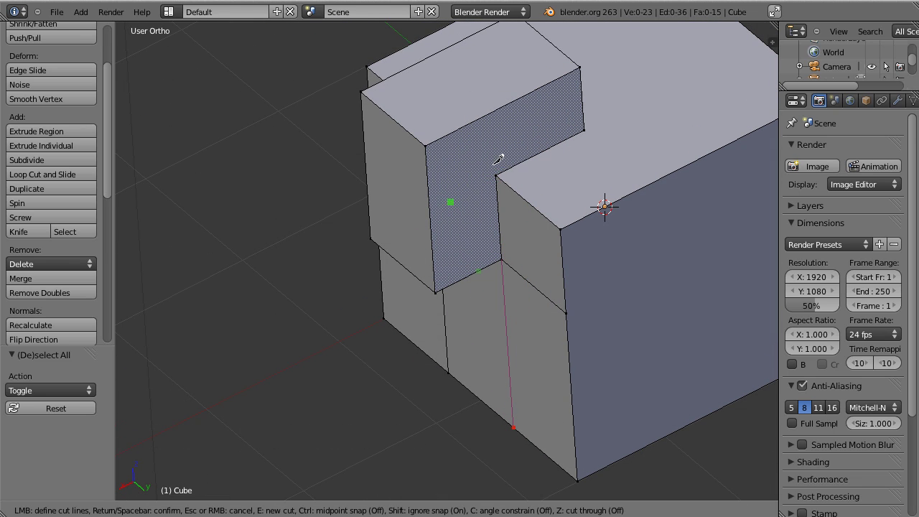
pyautogui.moveTo(481, 152); pyautogui.dragTo(445, 184, button='middle')
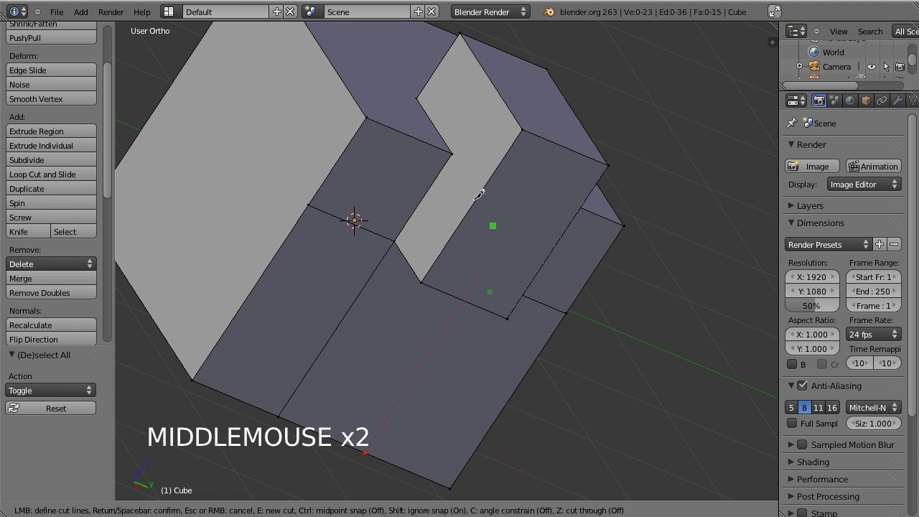
pyautogui.press('Return')
# Step: Knife a second cut across the block's top face near the notch
pyautogui.press('k')
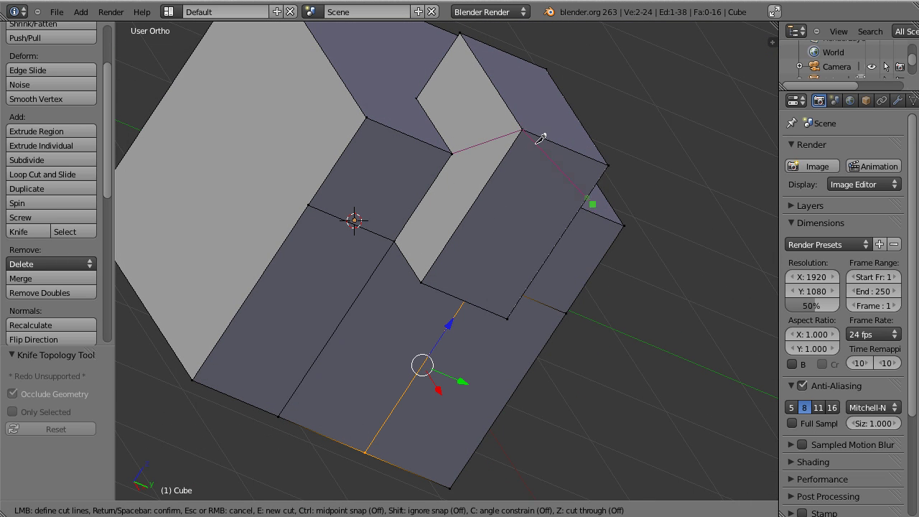
pyautogui.moveTo(651, 246); pyautogui.dragTo(548, 265, button='middle')
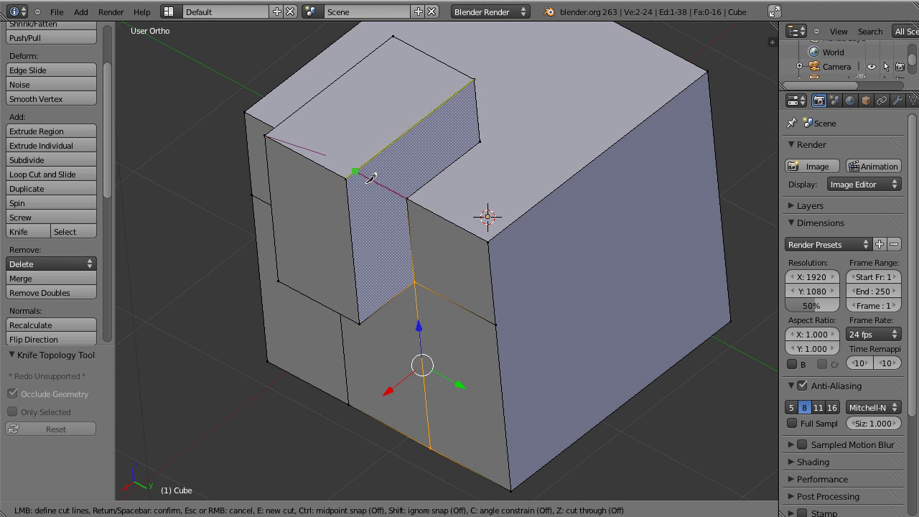
pyautogui.moveTo(354, 171)
pyautogui.keyDown('shift'); pyautogui.mouseDown(button='middle')
pyautogui.moveTo(426, 276)
pyautogui.moveTo(417, 305)
pyautogui.mouseUp(button='middle'); pyautogui.keyUp('shift')
pyautogui.scroll(2, 387, 215)
pyautogui.press('Return')
pyautogui.moveTo(455, 282); pyautogui.dragTo(476, 288, button='middle')
pyautogui.scroll(-3, 459, 273)
# Step: Clear the selection, return to perspective view and begin another knife cut
pyautogui.press('a')
pyautogui.press('KP_5')
pyautogui.scroll(1, 539, 265)
pyautogui.scroll(-5, 552, 268)
pyautogui.scroll(1, 475, 289)
pyautogui.press('k')
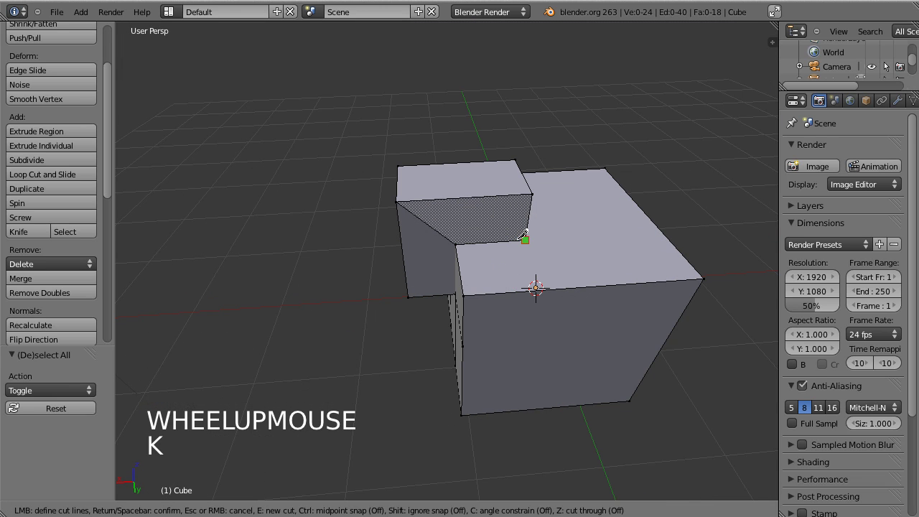
# Step: Cancel the pending knife cut and return to orthographic view, zoomed in on the model
pyautogui.rightClick(537, 287)
pyautogui.press('KP_5')
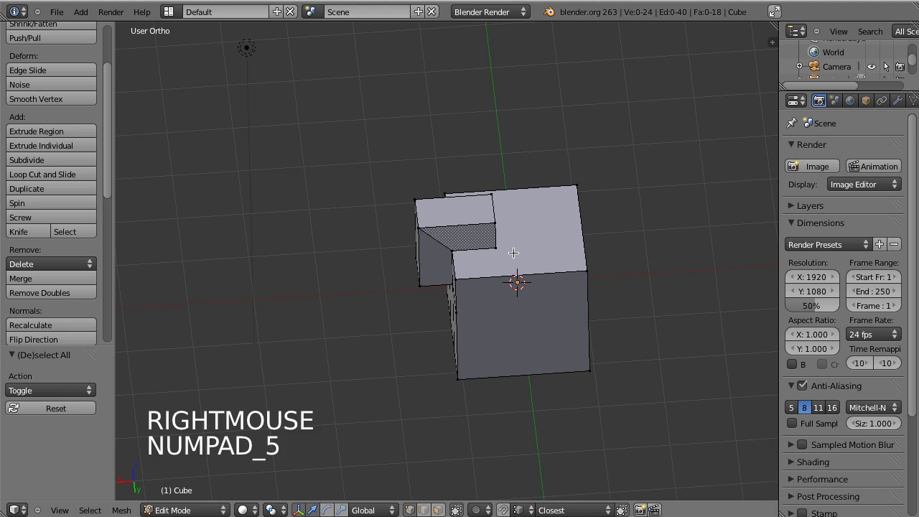
pyautogui.scroll(2, 510, 253)
pyautogui.moveTo(509, 253)
pyautogui.keyDown('shift'); pyautogui.mouseDown(button='middle')
pyautogui.moveTo(517, 270)
pyautogui.moveTo(568, 219)
pyautogui.moveTo(502, 265)
pyautogui.moveTo(534, 262)
pyautogui.moveTo(509, 268)
pyautogui.moveTo(493, 254)
pyautogui.mouseUp(button='middle'); pyautogui.keyUp('shift')
pyautogui.scroll(1, 498, 261)
pyautogui.scroll(1, 503, 266)
pyautogui.scroll(1, 502, 266)
# Step: Knife a snapped outline around the raised block's base on the top face, starting at the notch corner
pyautogui.press('k')
pyautogui.scroll(1, 478, 229)
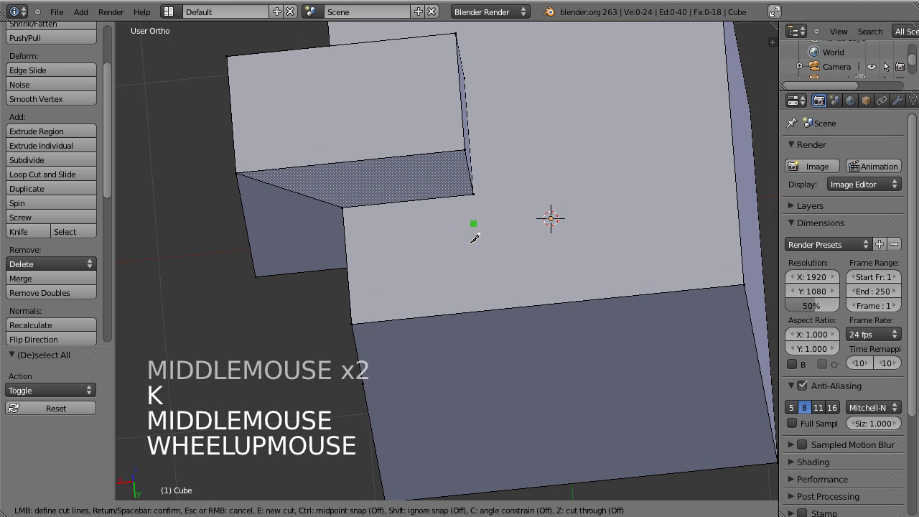
pyautogui.click(474, 194)
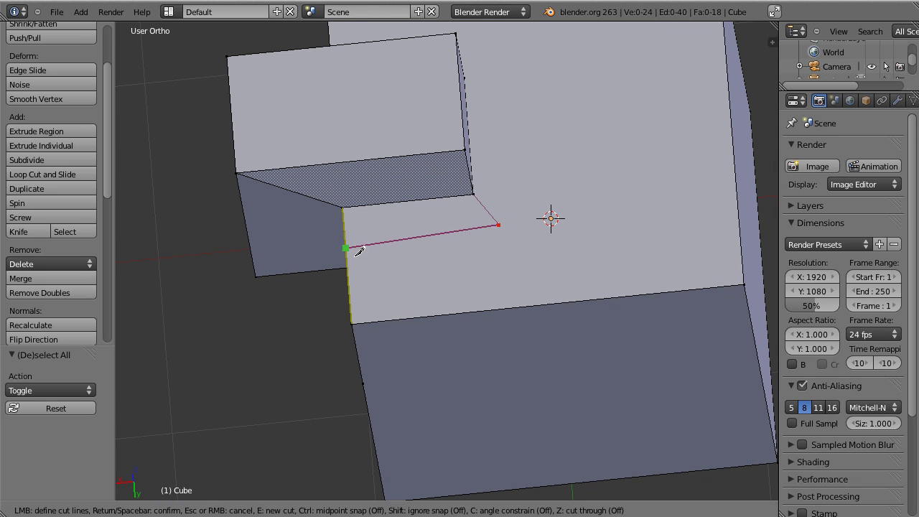
pyautogui.moveTo(369, 236); pyautogui.dragTo(572, 309, button='middle')
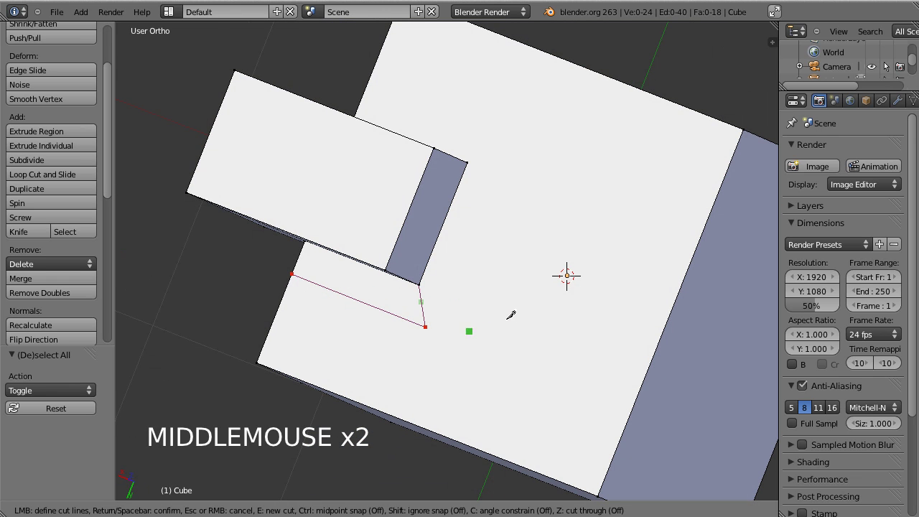
pyautogui.click(426, 325)
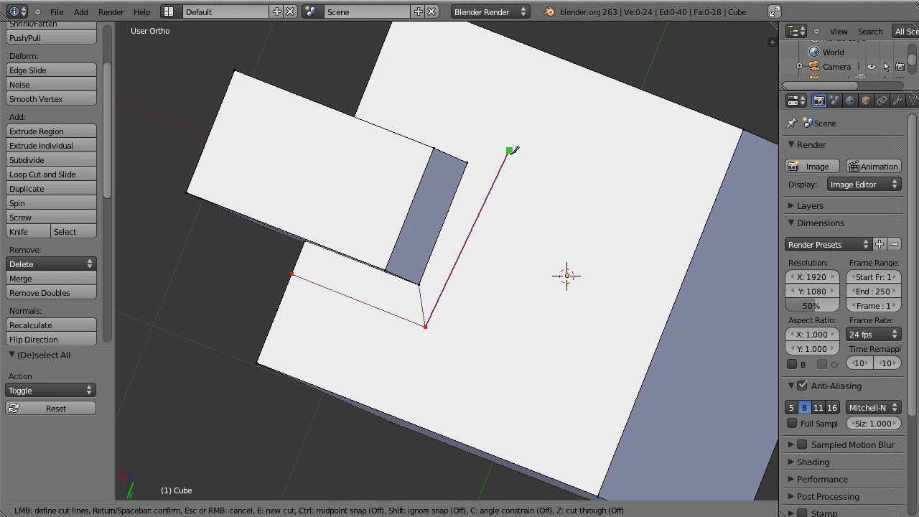
pyautogui.moveTo(467, 157); pyautogui.dragTo(516, 248, button='middle')
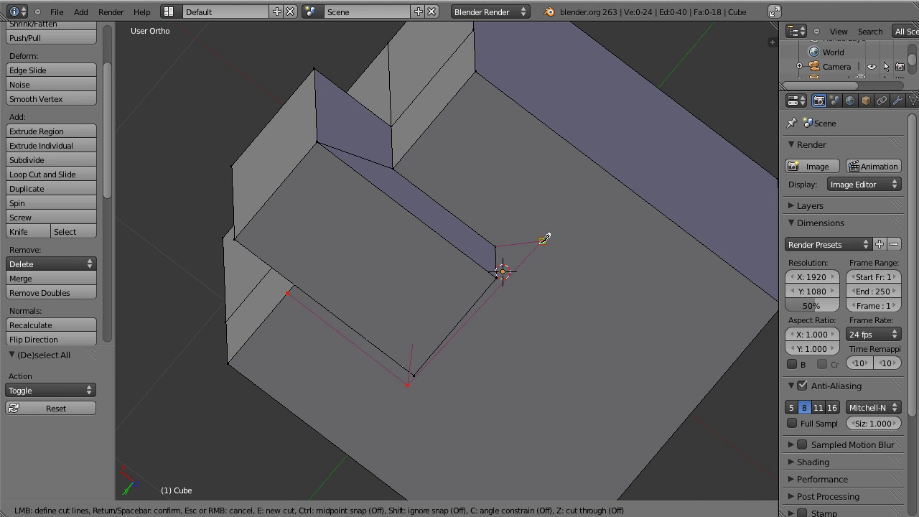
pyautogui.moveTo(425, 131); pyautogui.dragTo(478, 131, button='middle')
pyautogui.moveTo(411, 82); pyautogui.dragTo(447, 191, button='middle')
pyautogui.press('Return')
pyautogui.scroll(-2, 431, 280)
pyautogui.moveTo(430, 280); pyautogui.dragTo(481, 271, button='middle')
pyautogui.scroll(1, 495, 248)
# Step: Knife a four-point hole outline on the cube's front face and confirm it
pyautogui.press('a')
pyautogui.press('k')
pyautogui.scroll(1, 373, 247)
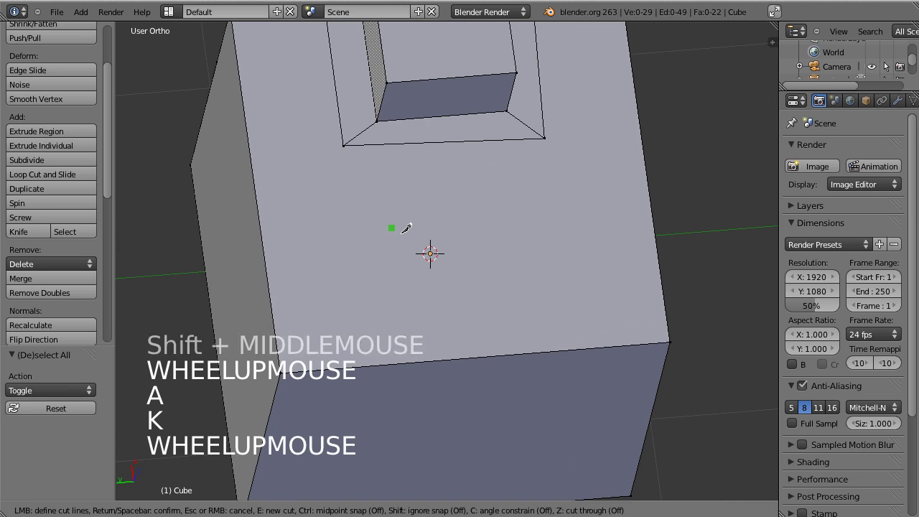
pyautogui.keyDown('shift'); pyautogui.moveTo(359, 258); pyautogui.dragTo(416, 225, button='middle'); pyautogui.keyUp('shift')
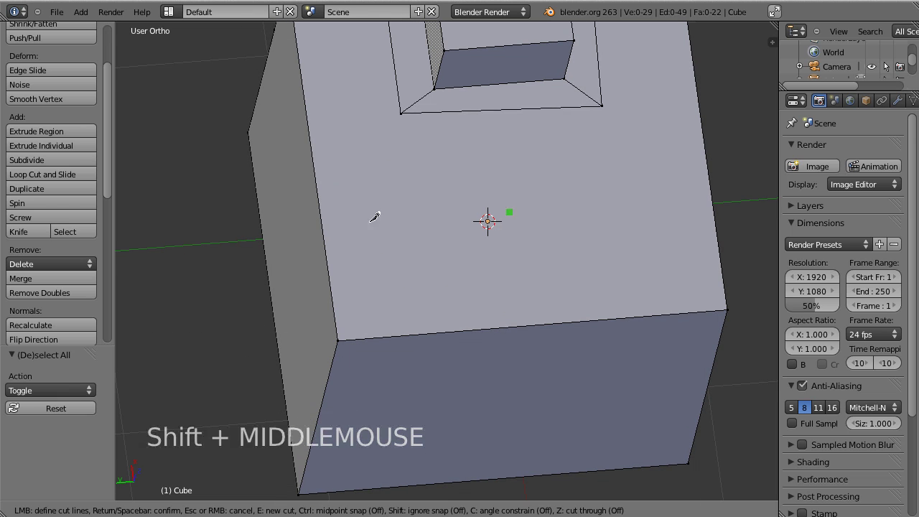
pyautogui.moveTo(491, 377); pyautogui.dragTo(488, 337, button='middle')
pyautogui.keyDown('shift'); pyautogui.moveTo(488, 337); pyautogui.dragTo(400, 184, button='middle'); pyautogui.keyUp('shift')
pyautogui.click(436, 137)
pyautogui.click(403, 166)
pyautogui.click(399, 195)
pyautogui.click(415, 217)
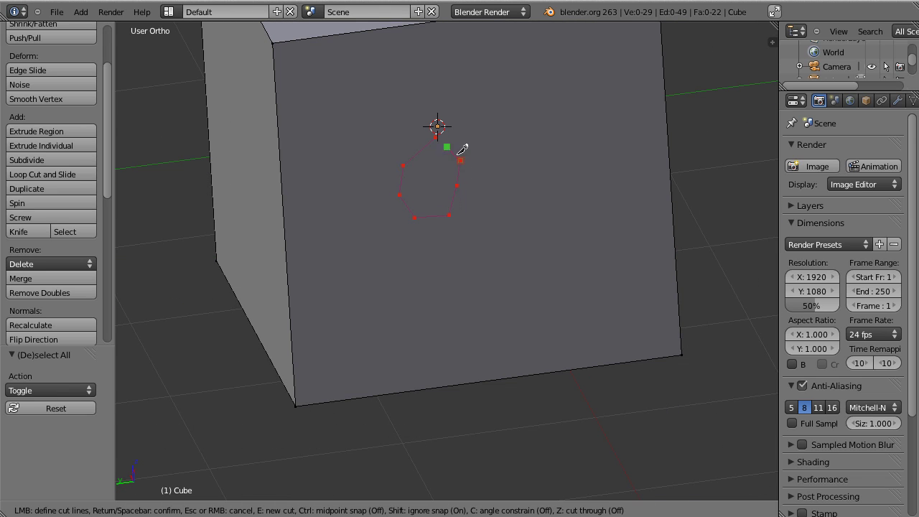
pyautogui.press('Return')
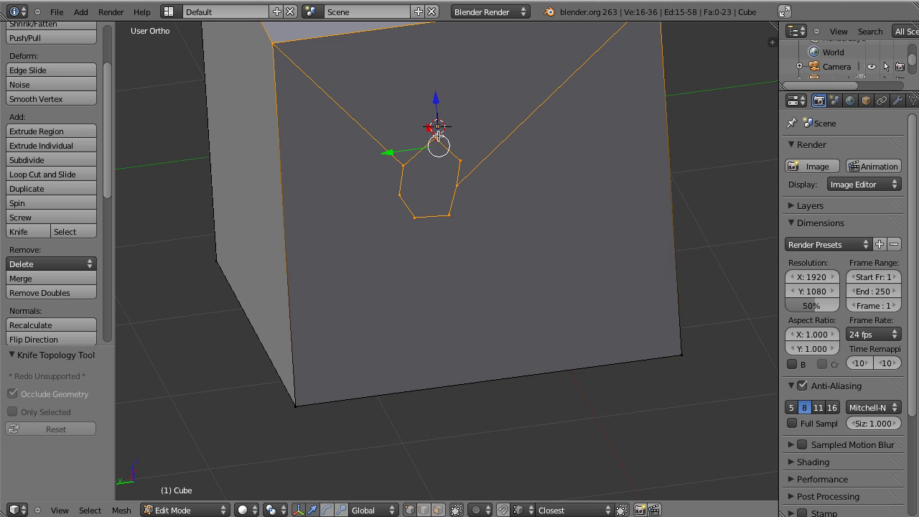
# Step: Fill a face across the pentagon's corner vertices in wireframe, then begin a crack cut below the hole
pyautogui.keyDown('shift'); pyautogui.moveTo(438, 129); pyautogui.dragTo(441, 287, button='middle'); pyautogui.keyUp('shift')
pyautogui.press('z')
pyautogui.keyDown('alt'); pyautogui.rightClick(433, 296); pyautogui.keyUp('alt')
pyautogui.press('f')
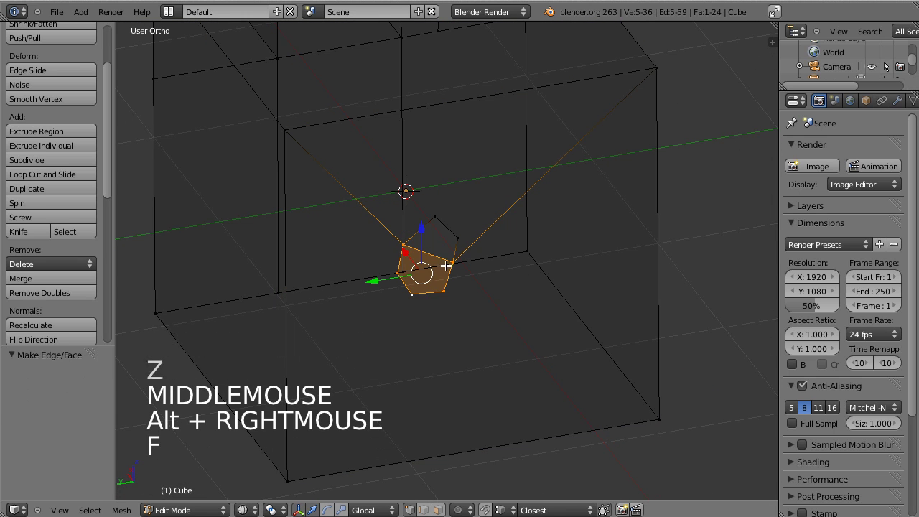
pyautogui.hotkey('ctrl', 'z')
pyautogui.keyDown('shift'); pyautogui.rightClick(433, 215); pyautogui.keyUp('shift')
pyautogui.keyDown('shift'); pyautogui.rightClick(457, 238); pyautogui.keyUp('shift')
pyautogui.press('f')
pyautogui.press('z')
pyautogui.moveTo(430, 215); pyautogui.dragTo(455, 248, button='middle')
pyautogui.press('a')
pyautogui.press('k')
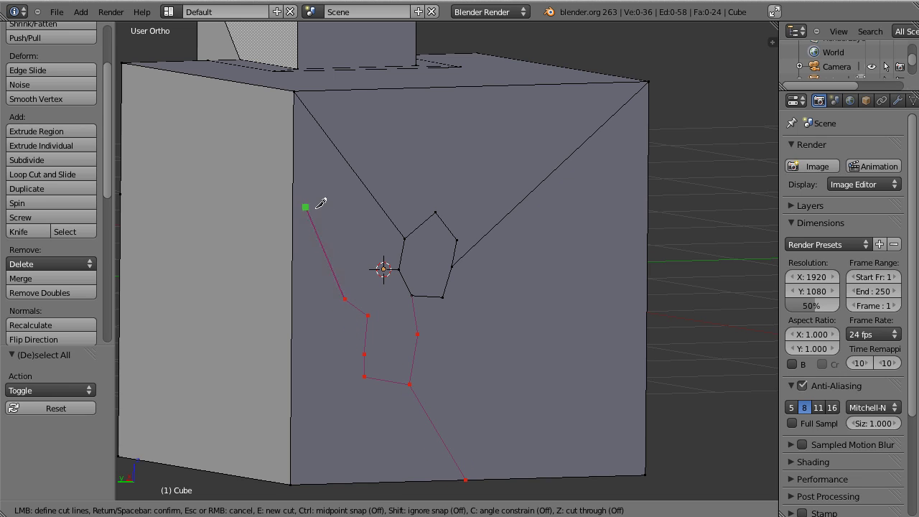
pyautogui.click(418, 333)
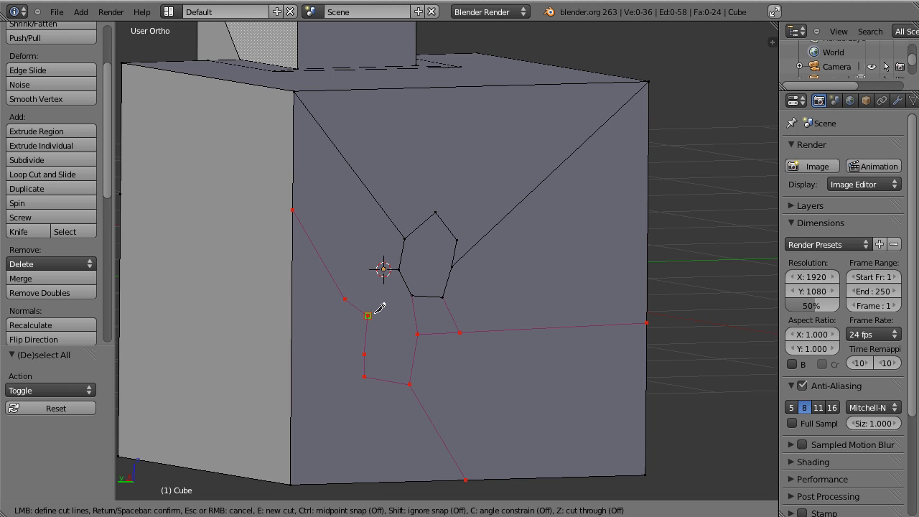
# Step: Confirm the crack cuts below the hole and deselect everything
pyautogui.press('Return')
pyautogui.scroll(-3, 413, 264)
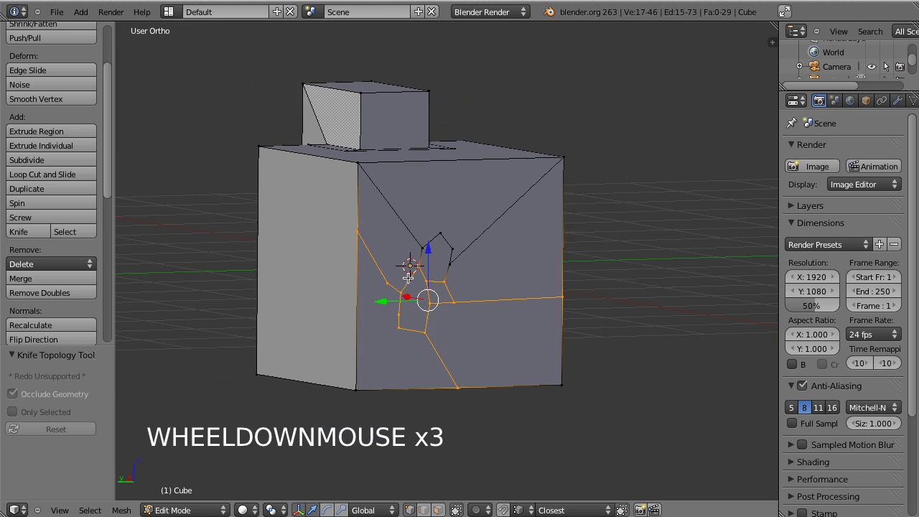
pyautogui.press('a')
pyautogui.scroll(2, 492, 252)
pyautogui.moveTo(416, 263); pyautogui.dragTo(473, 288, button='middle')
# Step: Switch to Face select mode and inspect the new cut faces by selecting them, then deselect
pyautogui.hotkey('ctrl', 'Tab')
pyautogui.click(465, 347)
pyautogui.rightClick(568, 326)
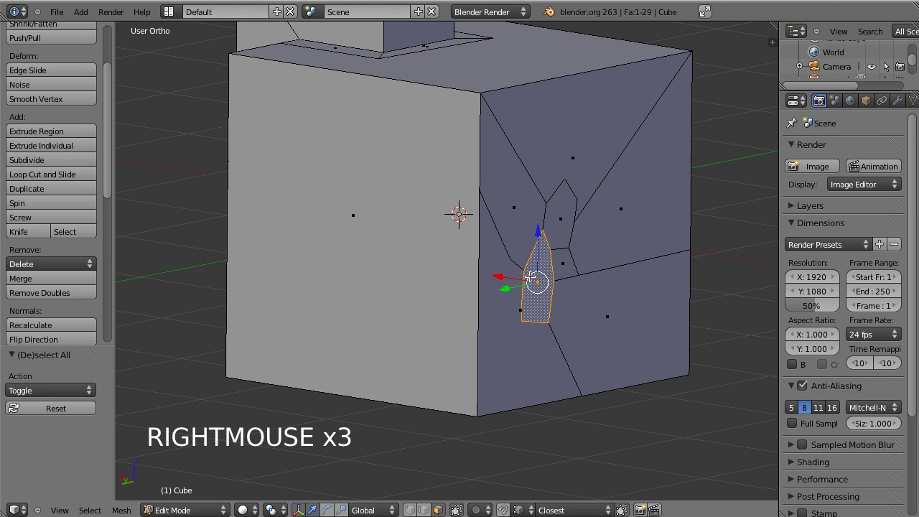
pyautogui.rightClick(521, 210)
pyautogui.rightClick(517, 209)
pyautogui.rightClick(560, 214)
pyautogui.rightClick(610, 206)
pyautogui.rightClick(615, 206)
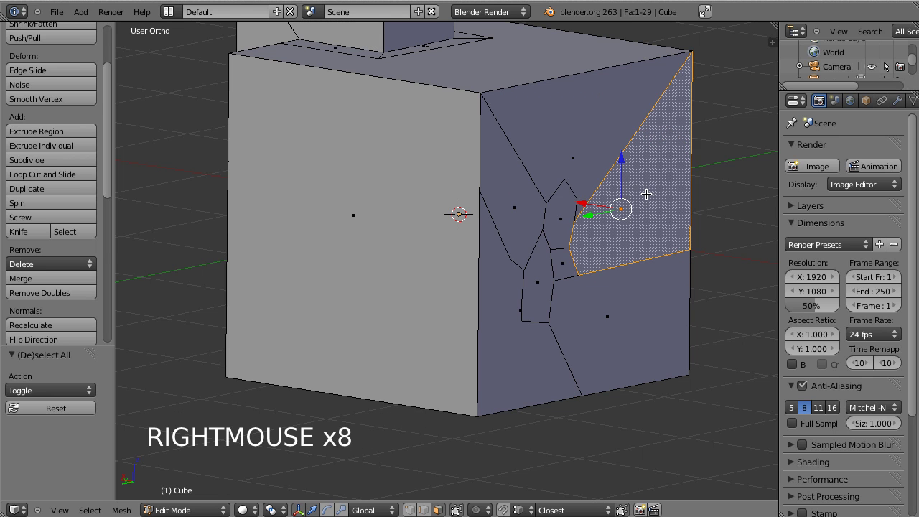
pyautogui.press('a')
pyautogui.scroll(-1, 335, 318)
pyautogui.moveTo(335, 318); pyautogui.dragTo(298, 299, button='middle')
pyautogui.scroll(1, 298, 299)
# Step: Knife a jagged crack on the other side face from its top edge down toward the bottom
pyautogui.press('k')
pyautogui.keyDown('shift'); pyautogui.moveTo(376, 277); pyautogui.dragTo(503, 258, button='middle'); pyautogui.keyUp('shift')
pyautogui.scroll(1, 531, 204)
pyautogui.moveTo(502, 258); pyautogui.dragTo(488, 211, button='middle')
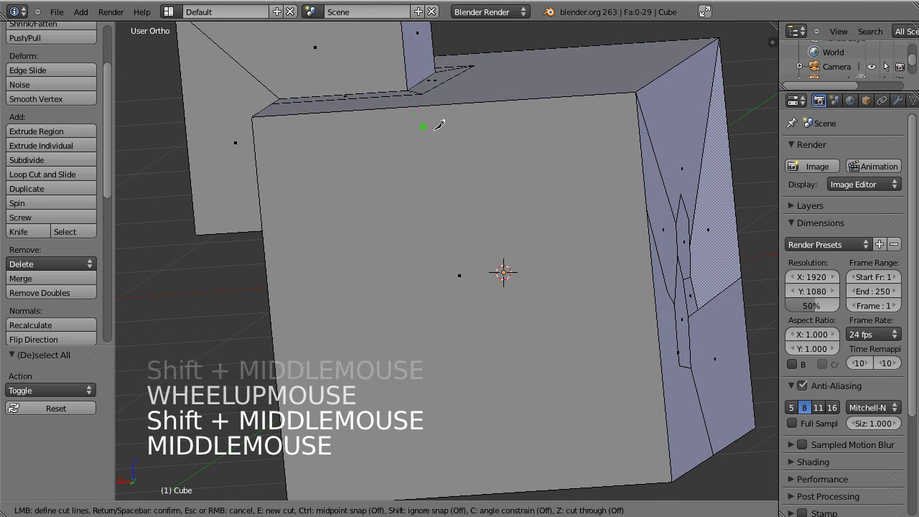
pyautogui.click(399, 109)
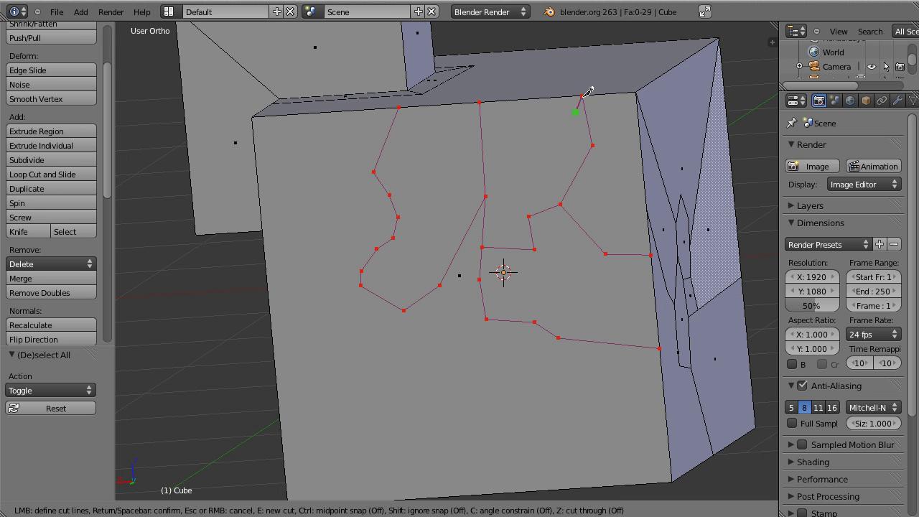
pyautogui.keyDown('shift'); pyautogui.moveTo(587, 91); pyautogui.dragTo(485, 251, button='middle'); pyautogui.keyUp('shift')
pyautogui.click(521, 159)
pyautogui.click(506, 188)
pyautogui.click(489, 218)
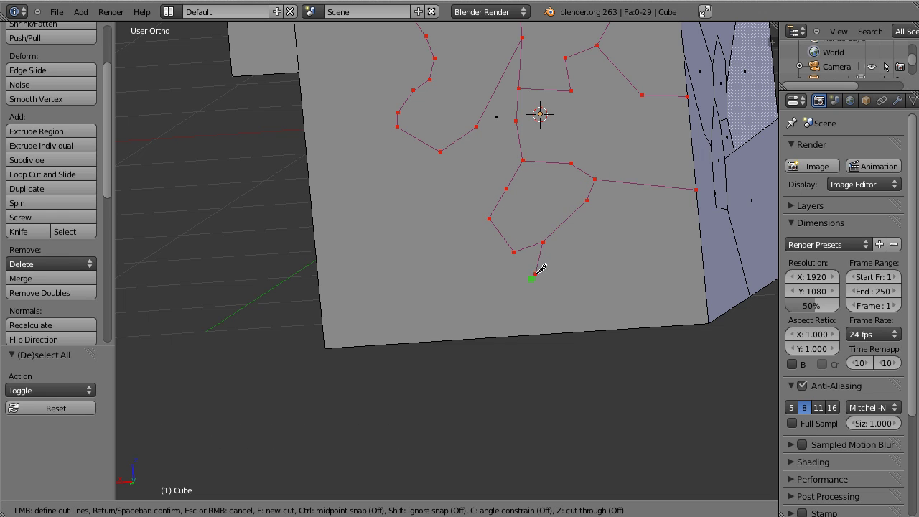
pyautogui.click(521, 294)
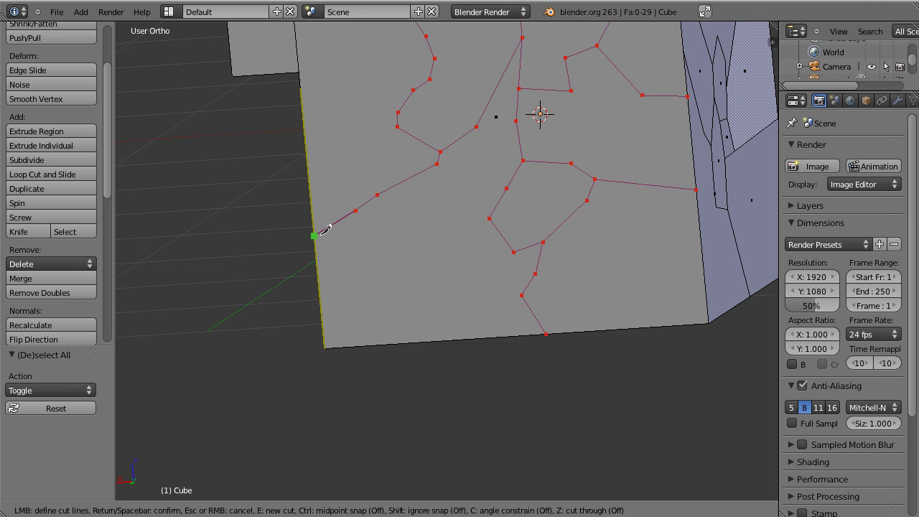
# Step: Confirm the knife cracks and make a trial selection of crack faces before clearing it
pyautogui.press('Return')
pyautogui.scroll(-2, 318, 231)
pyautogui.keyDown('shift'); pyautogui.moveTo(401, 136); pyautogui.dragTo(462, 206, button='middle'); pyautogui.keyUp('shift')
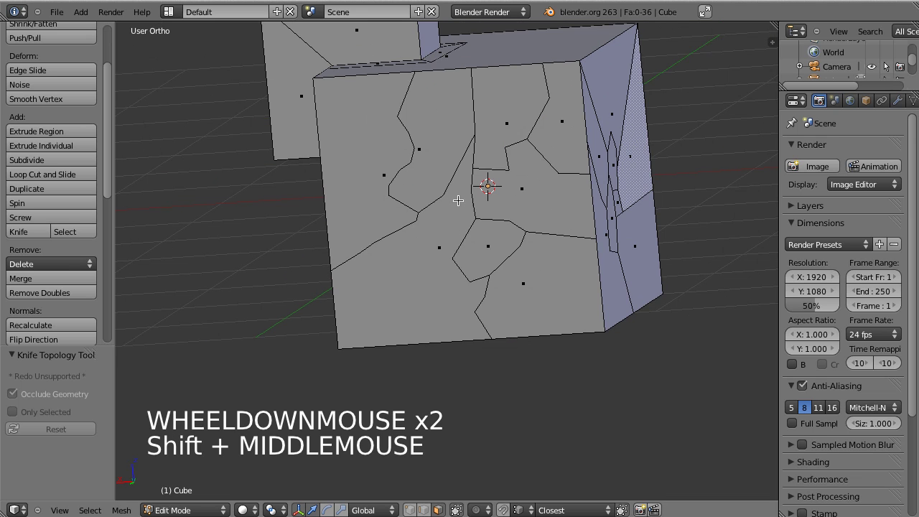
pyautogui.rightClick(462, 205)
pyautogui.keyDown('shift'); pyautogui.rightClick(546, 209); pyautogui.keyUp('shift')
pyautogui.keyDown('shift'); pyautogui.rightClick(487, 107); pyautogui.keyUp('shift')
pyautogui.keyDown('shift'); pyautogui.rightClick(431, 132); pyautogui.keyUp('shift')
pyautogui.press('a')
# Step: Select the crack shard faces across the cracked face, up to the top-right and top-centre pieces
pyautogui.rightClick(387, 247)
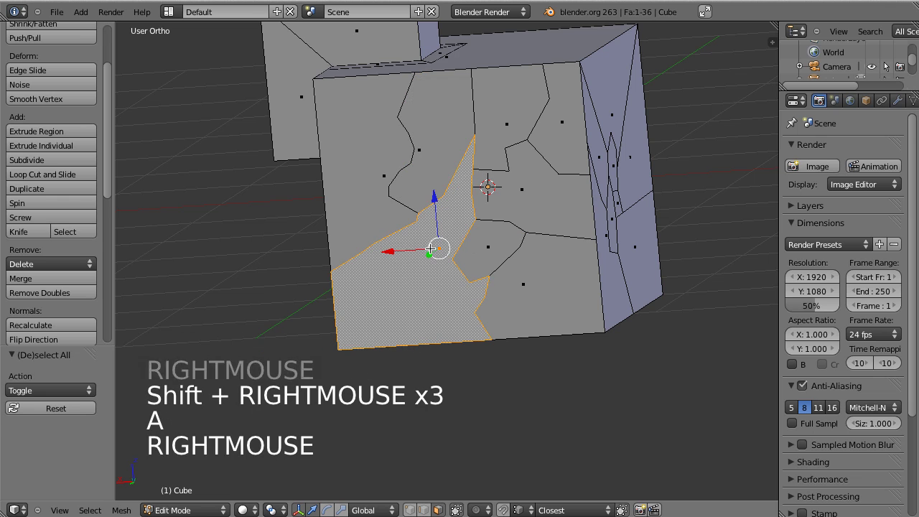
pyautogui.keyDown('shift'); pyautogui.rightClick(388, 247); pyautogui.keyUp('shift')
pyautogui.rightClick(425, 182)
pyautogui.keyDown('shift'); pyautogui.rightClick(354, 194); pyautogui.keyUp('shift')
pyautogui.keyDown('shift'); pyautogui.rightClick(437, 283); pyautogui.keyUp('shift')
pyautogui.keyDown('shift'); pyautogui.rightClick(488, 251); pyautogui.keyUp('shift')
pyautogui.keyDown('shift'); pyautogui.rightClick(544, 312); pyautogui.keyUp('shift')
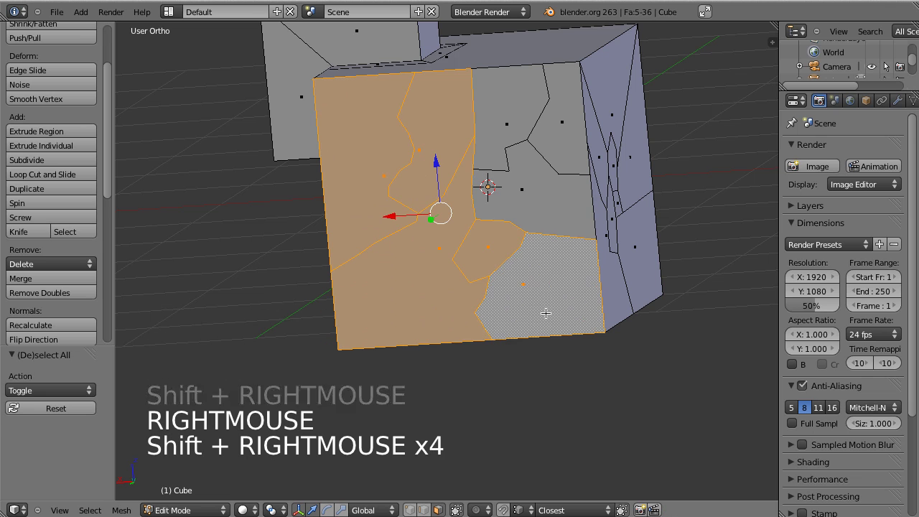
pyautogui.keyDown('shift'); pyautogui.rightClick(492, 206); pyautogui.keyUp('shift')
pyautogui.keyDown('shift'); pyautogui.rightClick(556, 141); pyautogui.keyUp('shift')
pyautogui.keyDown('shift'); pyautogui.rightClick(507, 123); pyautogui.keyUp('shift')
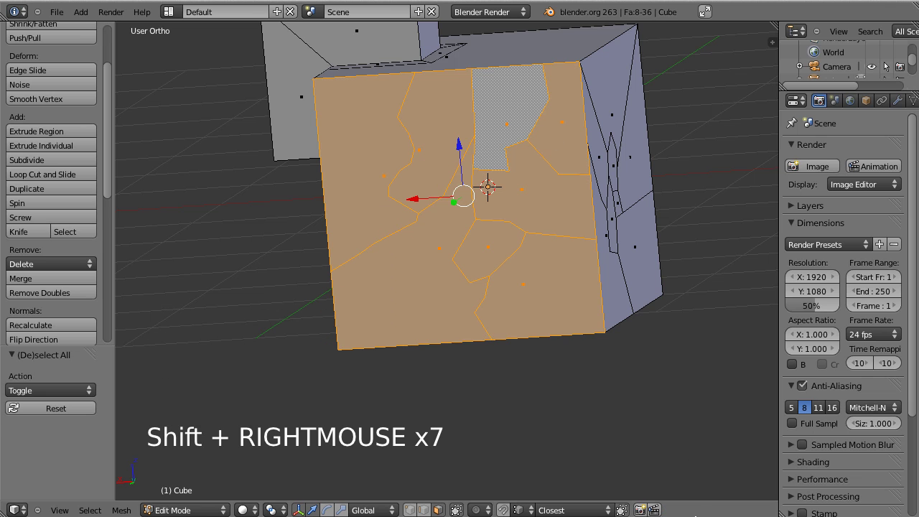
pyautogui.moveTo(666, 502)
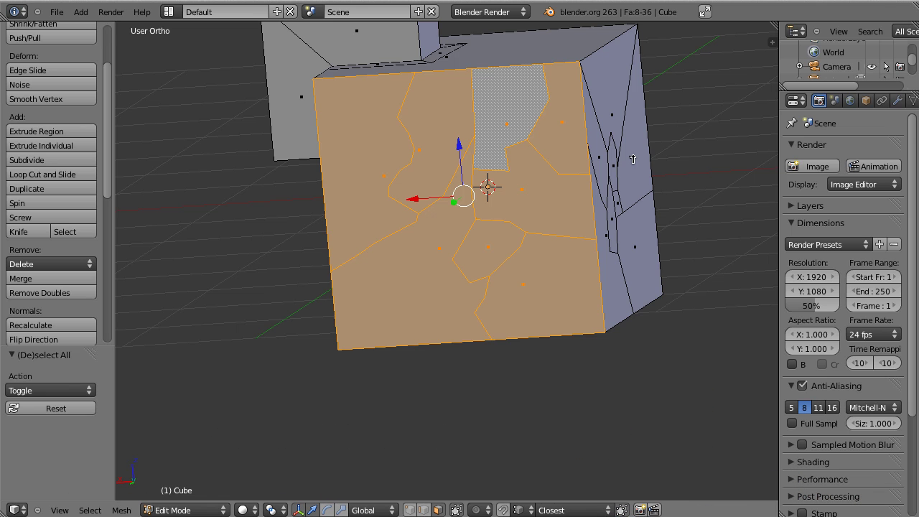
# Step: Extrude the selected shards as Individual Faces with a 0.126 thickness
pyautogui.moveTo(656, 178); pyautogui.dragTo(605, 256, button='middle')
pyautogui.hotkey('shift', 'e')
pyautogui.hotkey('shift', 'e')
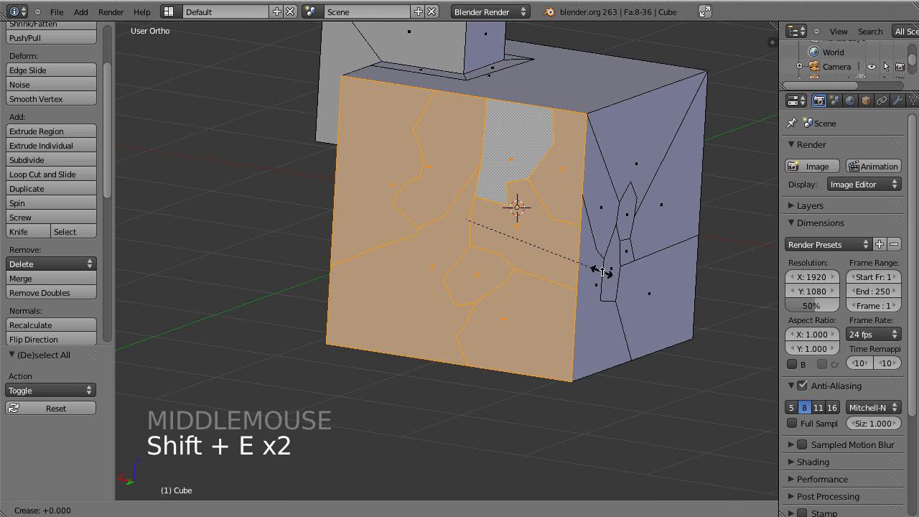
pyautogui.rightClick(602, 271)
pyautogui.hotkey('alt', 'e')
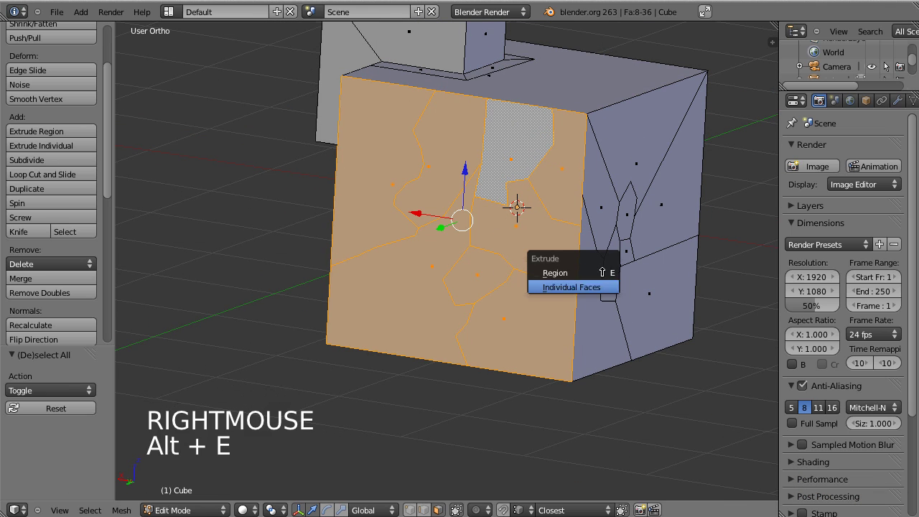
pyautogui.click(595, 287)
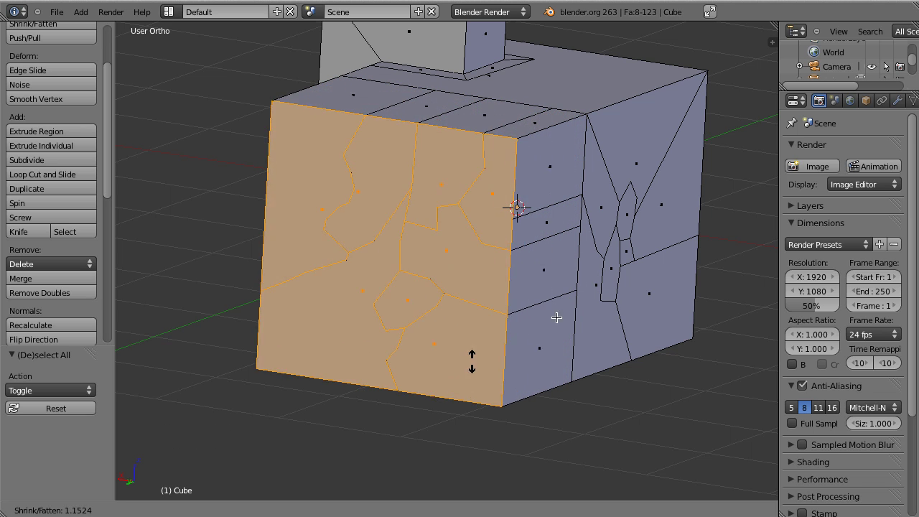
pyautogui.click(603, 292)
# Step: Separate the shards into the new object Cube.001 and enter its Edit Mode
pyautogui.press('p')
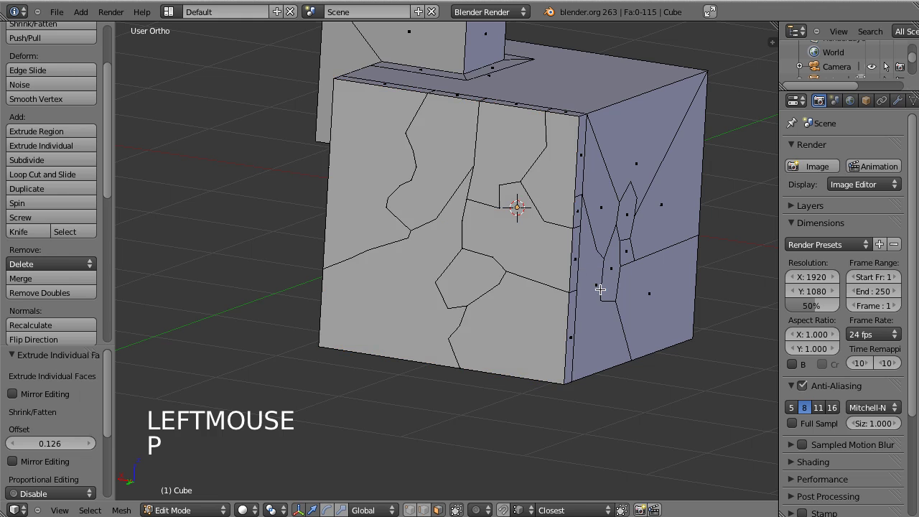
pyautogui.press('Tab')
pyautogui.rightClick(538, 215)
pyautogui.press('Tab')
# Step: Try moving one shard face and cancel, then extrude all shard faces along their normals
pyautogui.moveTo(578, 193); pyautogui.dragTo(562, 258, button='middle')
pyautogui.press('a')
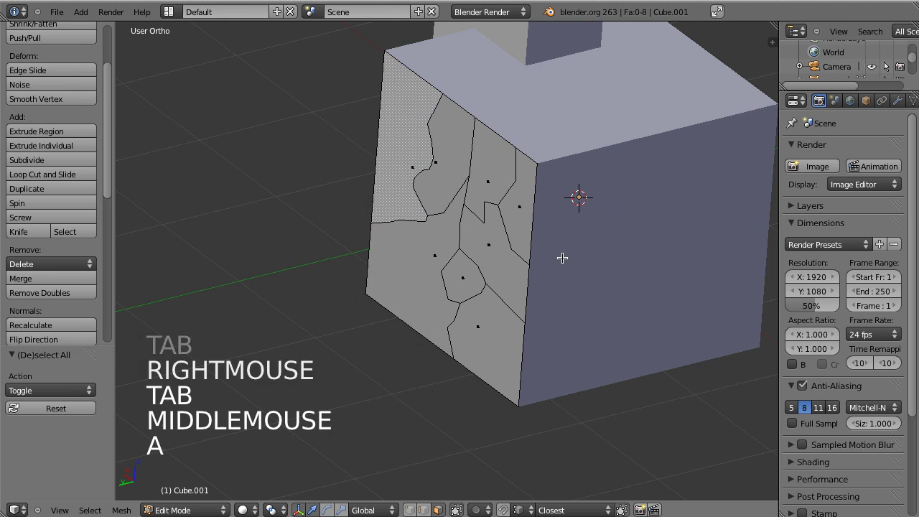
pyautogui.press('g')
pyautogui.press('g')
pyautogui.rightClick(463, 175)
pyautogui.press('g')
pyautogui.rightClick(412, 164)
pyautogui.press('a')
pyautogui.press('a')
pyautogui.press('e')
pyautogui.click(593, 226)
# Step: Select one whole shard, pull it out from the cube and tilt it
pyautogui.press('a')
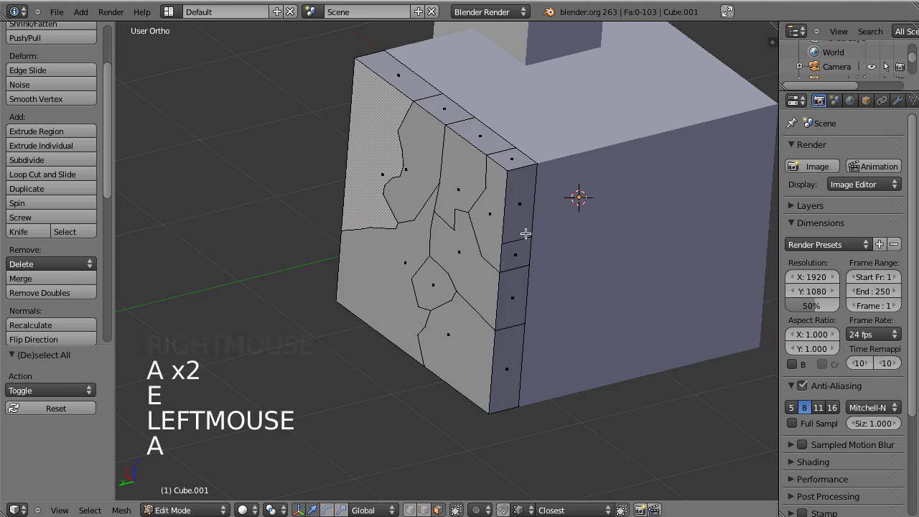
pyautogui.press('l')
pyautogui.moveTo(492, 213); pyautogui.dragTo(537, 253, button='middle')
pyautogui.press('g')
pyautogui.click(630, 279)
pyautogui.press('r')
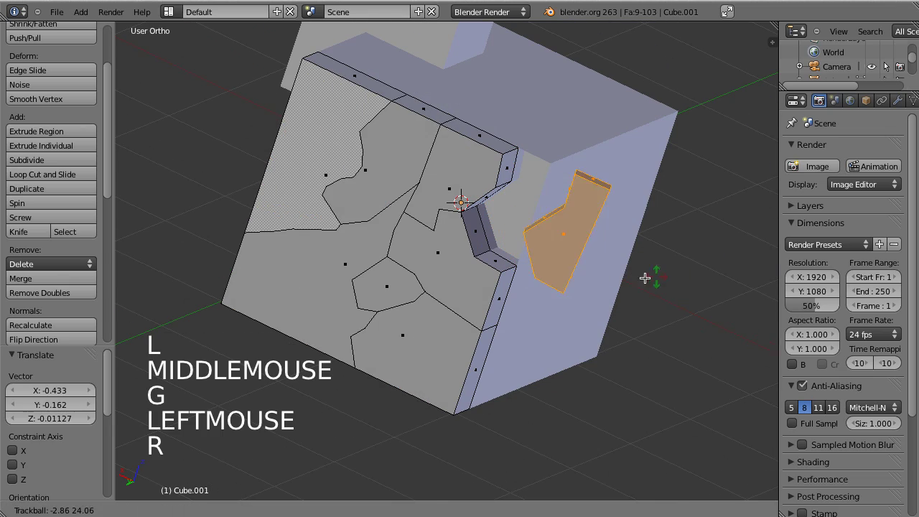
pyautogui.click(707, 322)
pyautogui.moveTo(708, 322); pyautogui.dragTo(470, 257, button='middle')
# Step: Select a second whole shard, move it outward and rotate it
pyautogui.press('a')
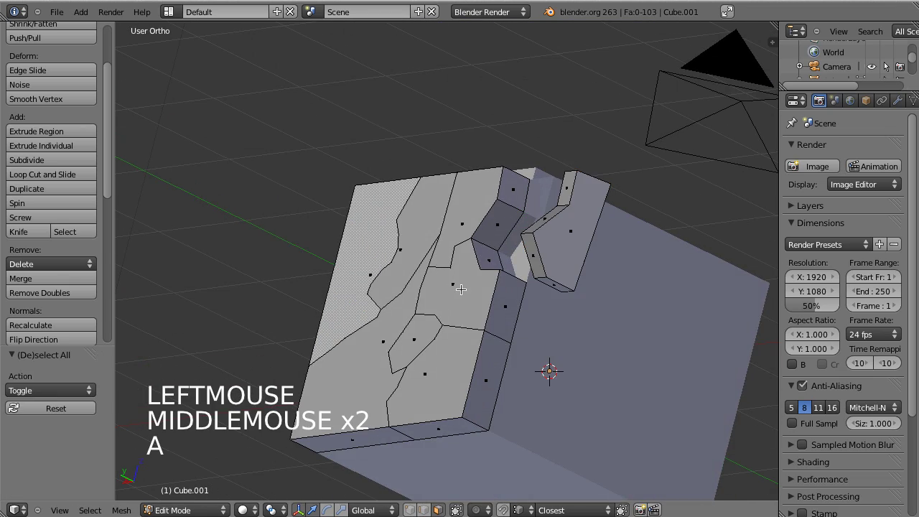
pyautogui.press('l')
pyautogui.moveTo(460, 287); pyautogui.dragTo(531, 316, button='middle')
pyautogui.press('g')
pyautogui.click(596, 323)
pyautogui.press('r')
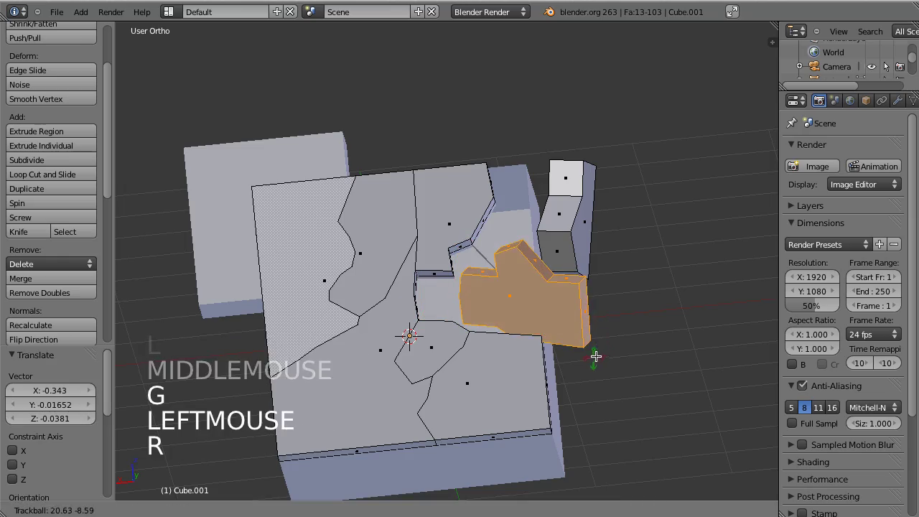
pyautogui.click(595, 359)
pyautogui.moveTo(595, 359); pyautogui.dragTo(445, 280, button='middle')
# Step: Back in Object Mode, use wireframe view to pick the shard object Cube.001 for editing
pyautogui.press('a')
pyautogui.press('Tab')
pyautogui.press('z')
pyautogui.rightClick(436, 272)
pyautogui.press('Tab')
pyautogui.press('Tab')
pyautogui.rightClick(432, 237)
pyautogui.press('Tab')
pyautogui.press('z')
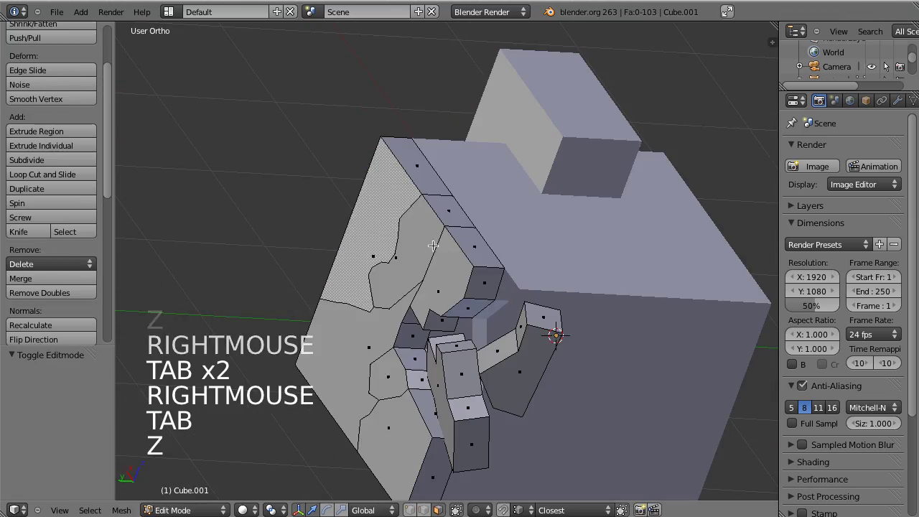
# Step: Rotate and move another linked shard of Cube.001, then return to Object Mode
pyautogui.press('l')
pyautogui.press('r')
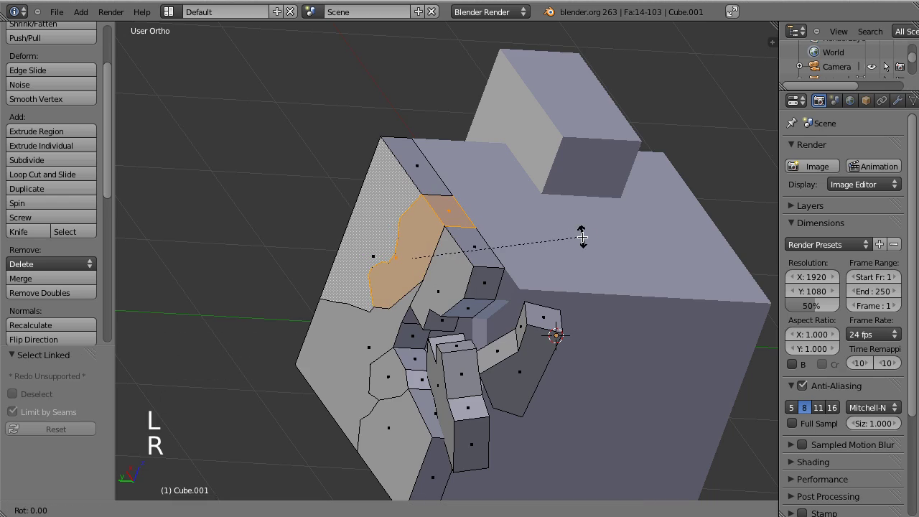
pyautogui.click(545, 262)
pyautogui.press('g')
pyautogui.click(503, 244)
pyautogui.press('Tab')
pyautogui.scroll(-3, 502, 287)
pyautogui.moveTo(503, 287); pyautogui.dragTo(481, 256, button='middle')
pyautogui.scroll(2, 539, 338)
# Step: Delete Cube.001, then select and inspect the remaining original Cube's mesh
pyautogui.press('x')
pyautogui.rightClick(590, 259)
pyautogui.press('Tab')
pyautogui.keyDown('alt'); pyautogui.rightClick(489, 201); pyautogui.keyUp('alt')
pyautogui.press('a')
pyautogui.moveTo(489, 201); pyautogui.dragTo(441, 283, button='middle')
pyautogui.press('Tab')
pyautogui.scroll(2, 519, 328)
pyautogui.moveTo(519, 328); pyautogui.dragTo(519, 294, button='middle')
pyautogui.moveTo(520, 294); pyautogui.dragTo(555, 191, button='middle')
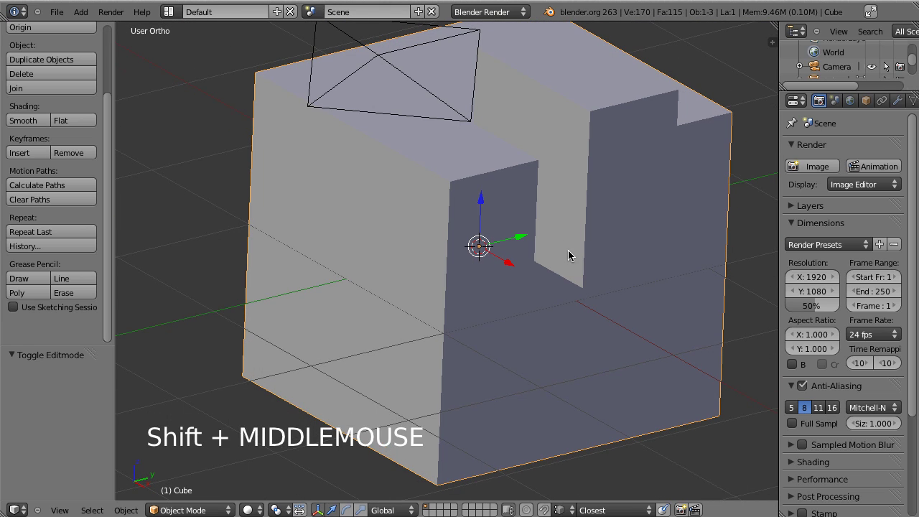